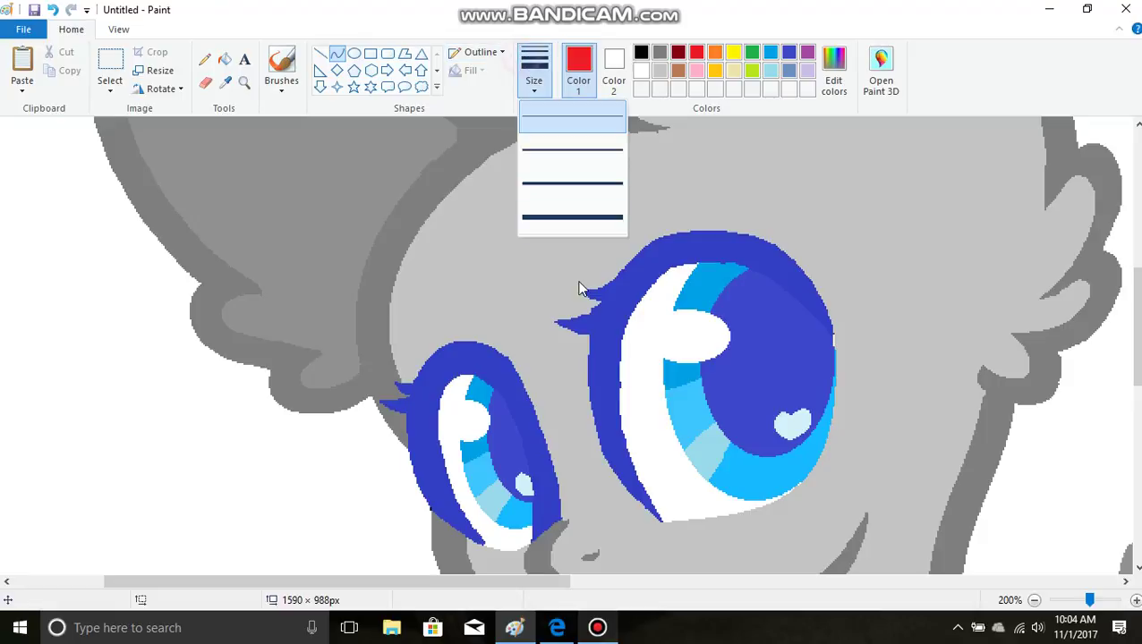
Set the outline width for the red Curve tool to the thickest option
{"action": "left_click", "coordinate": [569, 231]}
{"action": "left_click_drag", "start_coordinate": [643, 134], "coordinate": [435, 532]}
{"action": "left_click_drag", "start_coordinate": [558, 273], "coordinate": [341, 444]}
{"action": "left_click_drag", "start_coordinate": [452, 333], "coordinate": [422, 411]}
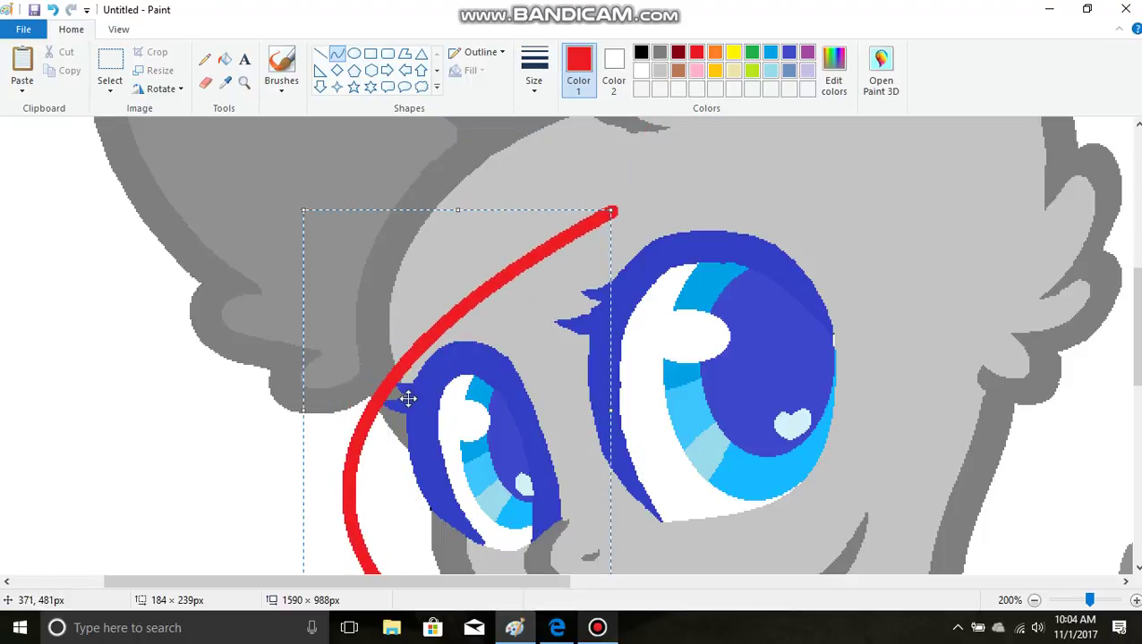
{"action": "scroll", "coordinate": [507, 373], "scroll_direction": "down", "scroll_amount": 3}
{"action": "left_click_drag", "start_coordinate": [459, 277], "coordinate": [492, 400]}
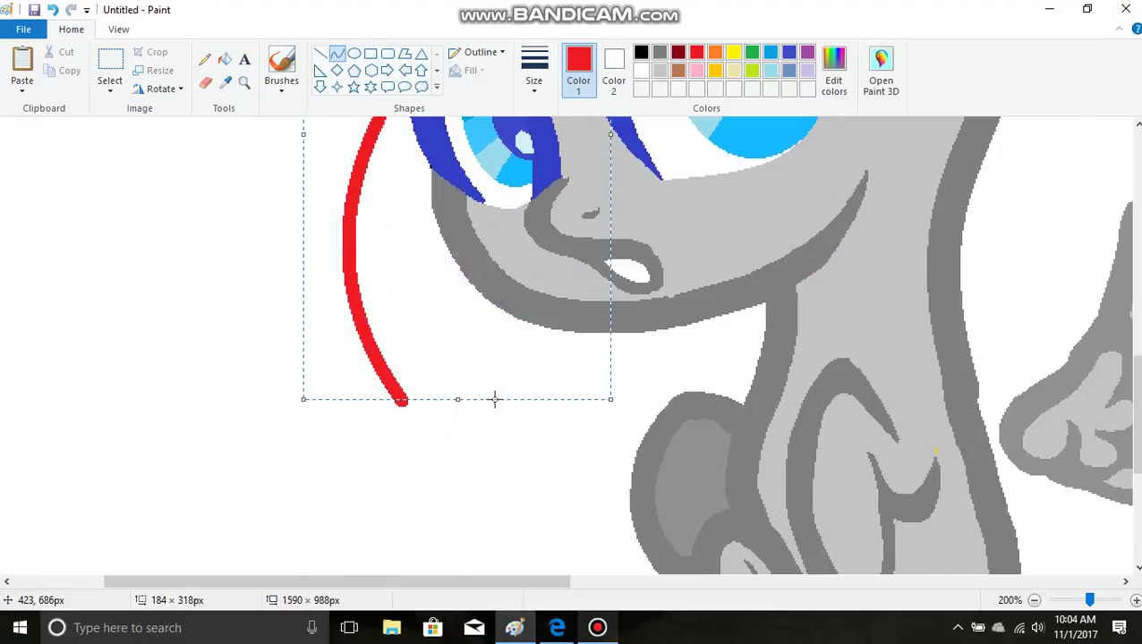
{"action": "scroll", "coordinate": [497, 395], "scroll_direction": "up", "scroll_amount": 4}
{"action": "scroll", "coordinate": [491, 376], "scroll_direction": "down", "scroll_amount": 1}
{"action": "left_click_drag", "start_coordinate": [484, 357], "coordinate": [460, 380]}
{"action": "scroll", "coordinate": [460, 380], "scroll_direction": "down", "scroll_amount": 3}
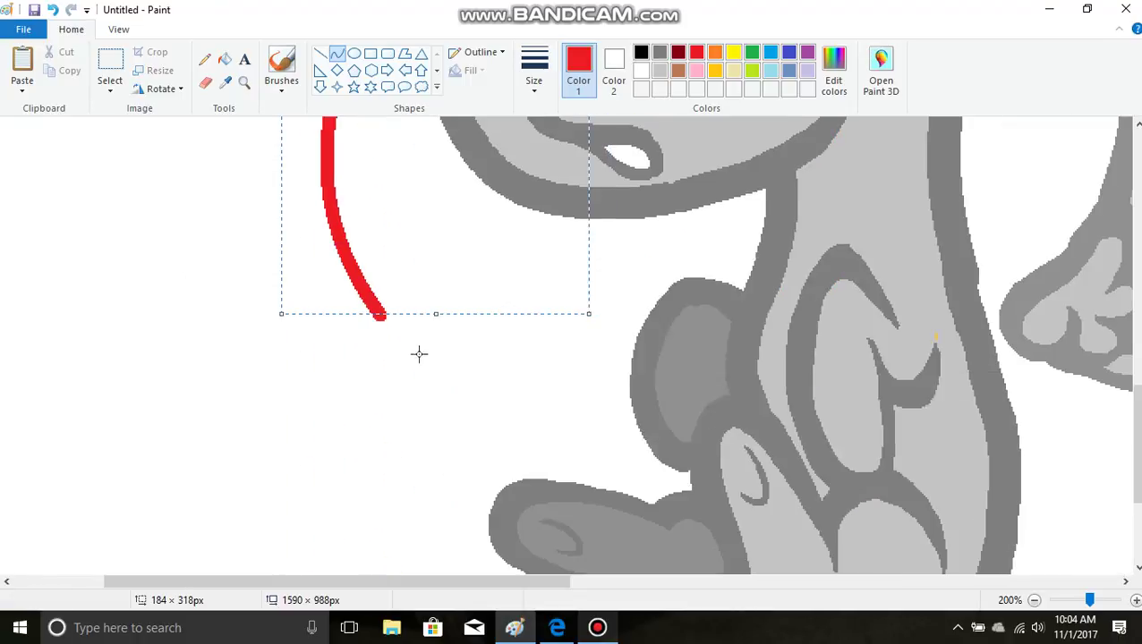
{"action": "left_click_drag", "start_coordinate": [424, 315], "coordinate": [426, 258]}
{"action": "scroll", "coordinate": [380, 324], "scroll_direction": "up", "scroll_amount": 3}
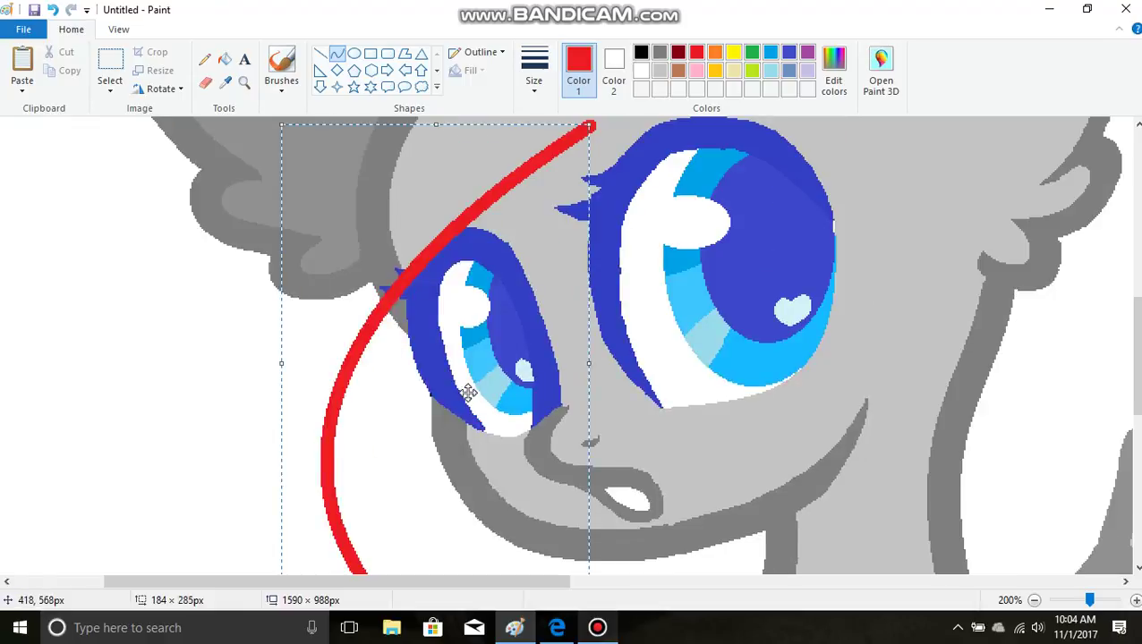
{"action": "right_click", "coordinate": [483, 354]}
{"action": "left_click", "coordinate": [501, 365]}
Draw a red curve from the forehead between the eyes, across the larger eye and down to the neck, as the right lock's inner edge
{"action": "left_click_drag", "start_coordinate": [543, 189], "coordinate": [759, 546]}
{"action": "left_click_drag", "start_coordinate": [691, 357], "coordinate": [908, 152]}
{"action": "left_click_drag", "start_coordinate": [873, 295], "coordinate": [854, 493]}
{"action": "left_click_drag", "start_coordinate": [738, 389], "coordinate": [750, 446]}
{"action": "scroll", "coordinate": [854, 390], "scroll_direction": "down", "scroll_amount": 3}
{"action": "left_click_drag", "start_coordinate": [782, 353], "coordinate": [788, 339]}
{"action": "left_click", "coordinate": [984, 359]}
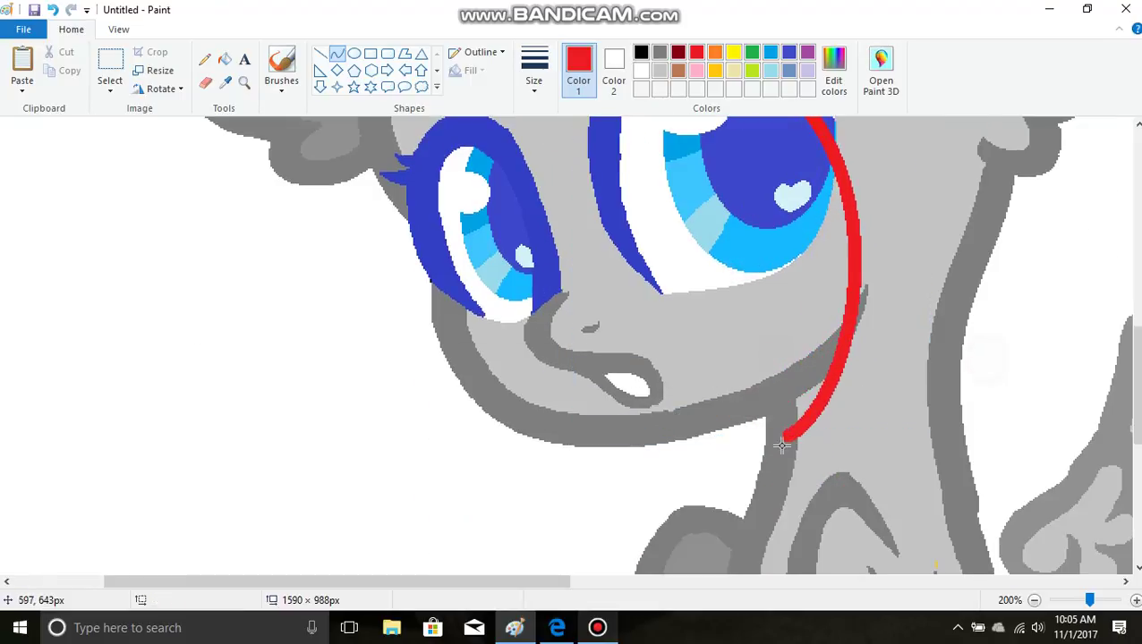
Draw the lower outer edge of the right lock as a red curve from its tip up beside the larger eye, about 103 × 191 px
{"action": "mouse_move", "coordinate": [791, 436]}
{"action": "left_mouse_down"}
{"action": "mouse_move", "coordinate": [888, 275]}
{"action": "mouse_move", "coordinate": [877, 138]}
{"action": "left_mouse_up"}
{"action": "left_click_drag", "start_coordinate": [844, 337], "coordinate": [880, 467]}
{"action": "left_click_drag", "start_coordinate": [914, 356], "coordinate": [959, 301]}
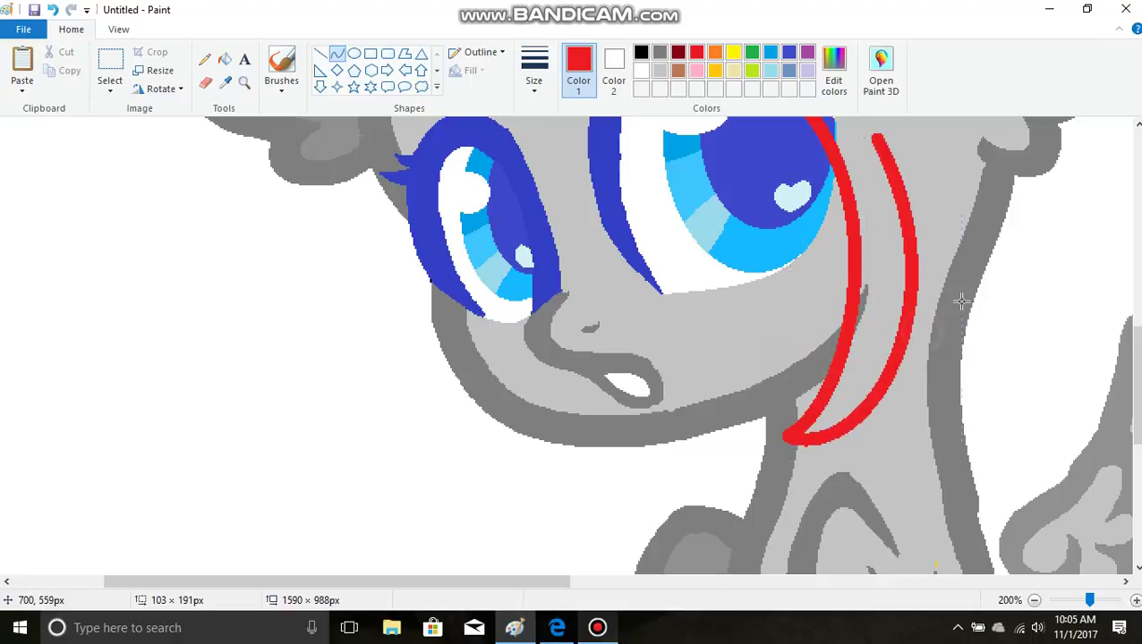
{"action": "scroll", "coordinate": [994, 423], "scroll_direction": "up", "scroll_amount": 3}
{"action": "left_click", "coordinate": [897, 335]}
Close the right lock with a red curve arching over the larger eye to the lock's starting point on the forehead
{"action": "left_click_drag", "start_coordinate": [875, 480], "coordinate": [574, 378]}
{"action": "left_click_drag", "start_coordinate": [765, 391], "coordinate": [900, 319]}
{"action": "left_click_drag", "start_coordinate": [714, 313], "coordinate": [583, 250]}
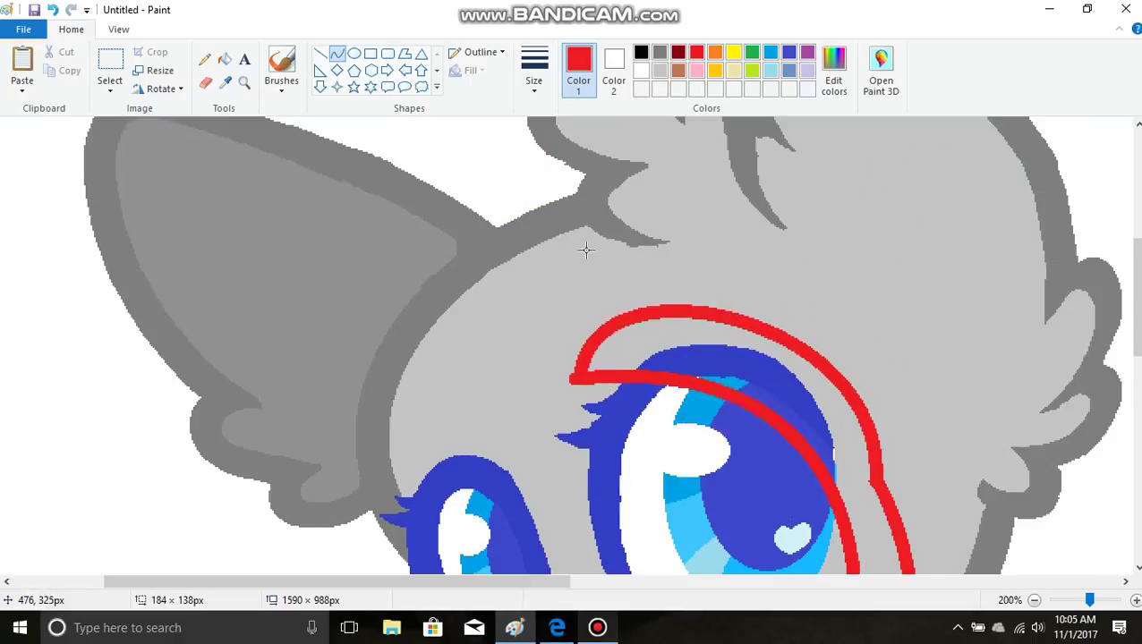
{"action": "left_click", "coordinate": [556, 181]}
Draw the left lock's inner edge as a red curve from the forehead point across the smaller eye to below the cheek, about 147 × 246 px
{"action": "scroll", "coordinate": [554, 276], "scroll_direction": "down", "scroll_amount": 3}
{"action": "mouse_move", "coordinate": [580, 150]}
{"action": "left_mouse_down"}
{"action": "mouse_move", "coordinate": [352, 390]}
{"action": "mouse_move", "coordinate": [435, 562]}
{"action": "mouse_move", "coordinate": [459, 301]}
{"action": "mouse_move", "coordinate": [350, 420]}
{"action": "left_mouse_up"}
{"action": "scroll", "coordinate": [350, 420], "scroll_direction": "down", "scroll_amount": 2}
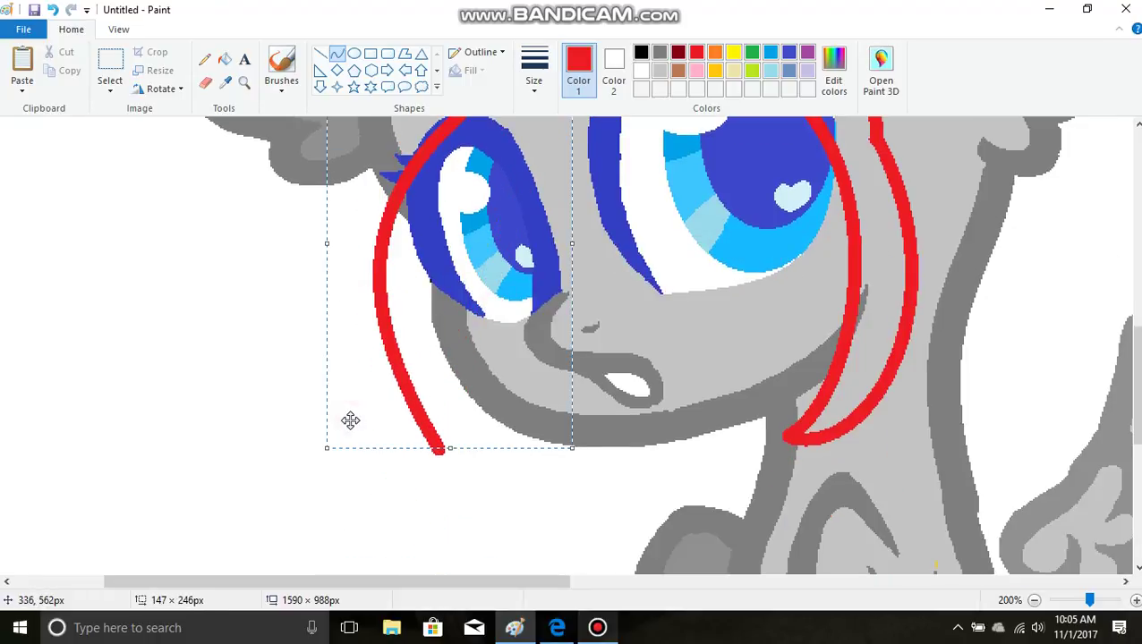
{"action": "left_click_drag", "start_coordinate": [455, 449], "coordinate": [456, 481]}
{"action": "left_click_drag", "start_coordinate": [453, 408], "coordinate": [438, 388]}
{"action": "scroll", "coordinate": [432, 408], "scroll_direction": "up", "scroll_amount": 2}
{"action": "left_click_drag", "start_coordinate": [506, 342], "coordinate": [519, 363]}
{"action": "left_click", "coordinate": [298, 322]}
Draw the left lock's upper outer edge as a red curve from the right lock's top across the ear base, about 223 × 147 px
{"action": "scroll", "coordinate": [306, 334], "scroll_direction": "up", "scroll_amount": 4}
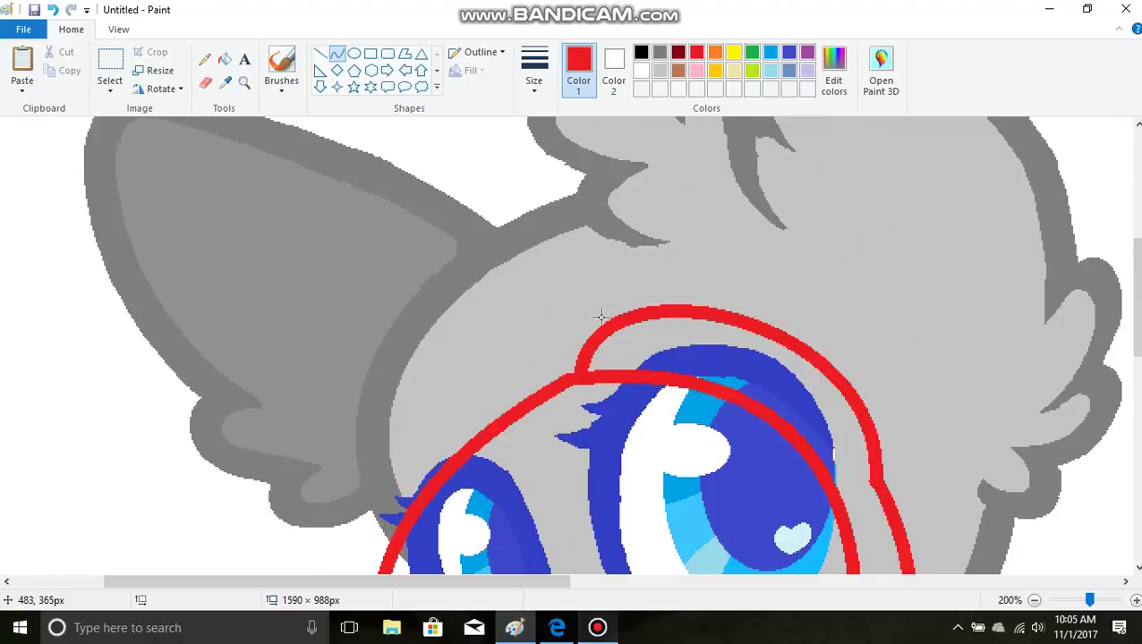
{"action": "mouse_move", "coordinate": [592, 317]}
{"action": "left_mouse_down"}
{"action": "mouse_move", "coordinate": [490, 324]}
{"action": "mouse_move", "coordinate": [273, 573]}
{"action": "left_mouse_up"}
{"action": "mouse_move", "coordinate": [391, 514]}
{"action": "left_mouse_down"}
{"action": "mouse_move", "coordinate": [323, 378]}
{"action": "mouse_move", "coordinate": [237, 492]}
{"action": "left_mouse_up"}
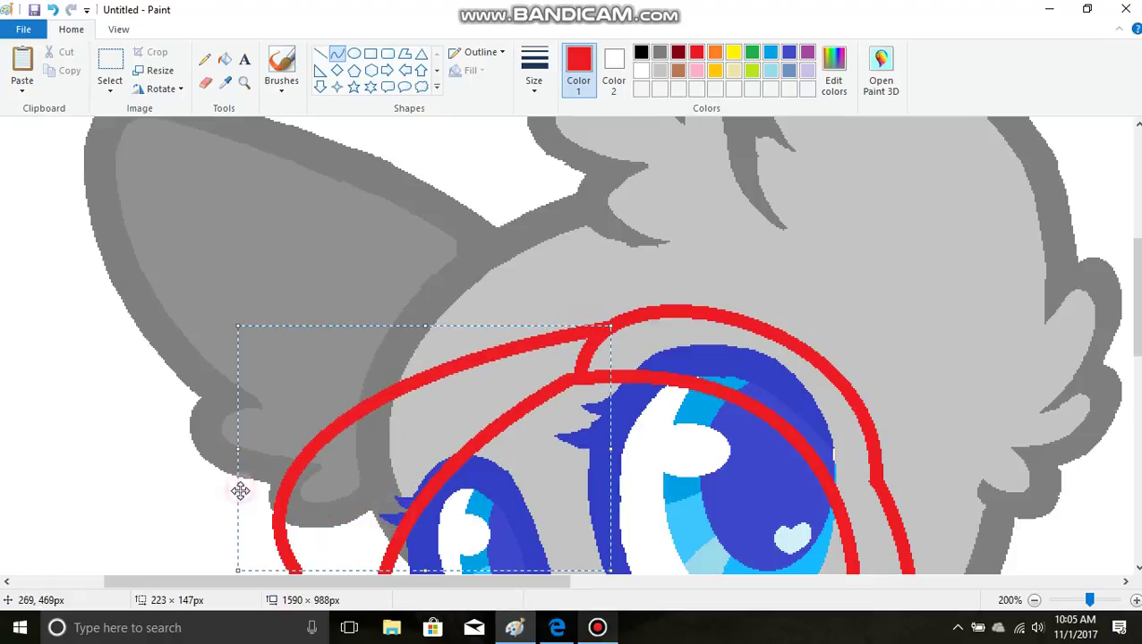
Close the left lock with a red curve from the outer edge's end down to the lock's tip, about 83 × 156 px
{"action": "scroll", "coordinate": [225, 375], "scroll_direction": "down", "scroll_amount": 5}
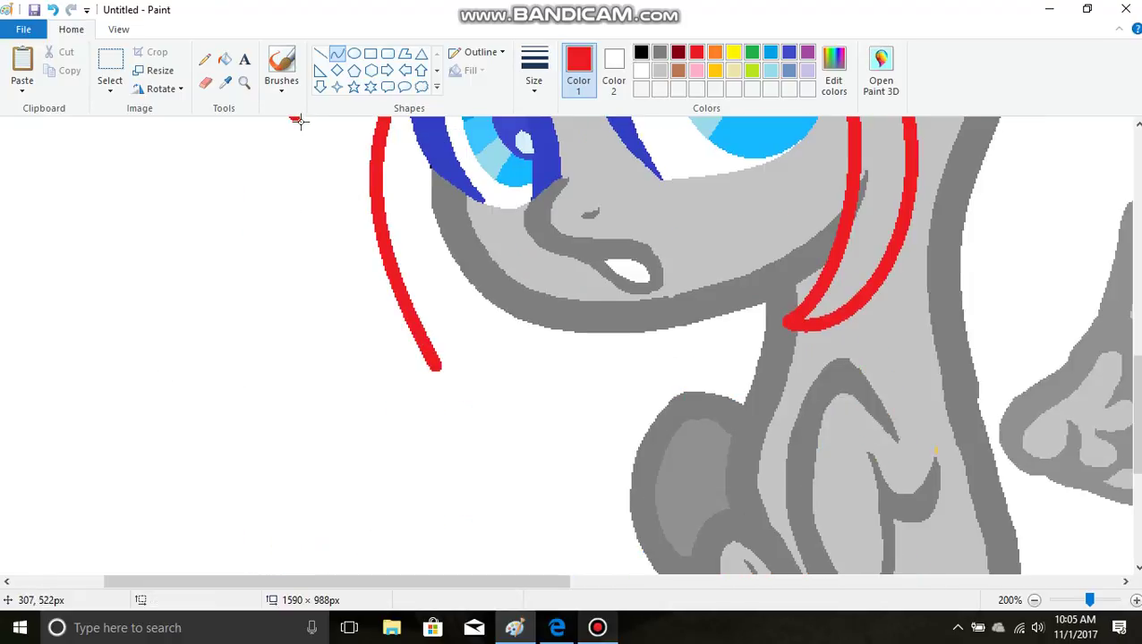
{"action": "mouse_move", "coordinate": [296, 117]}
{"action": "left_mouse_down"}
{"action": "mouse_move", "coordinate": [502, 370]}
{"action": "mouse_move", "coordinate": [434, 365]}
{"action": "left_mouse_up"}
{"action": "mouse_move", "coordinate": [368, 309]}
{"action": "left_mouse_down"}
{"action": "mouse_move", "coordinate": [354, 323]}
{"action": "mouse_move", "coordinate": [328, 283]}
{"action": "mouse_move", "coordinate": [413, 381]}
{"action": "left_mouse_up"}
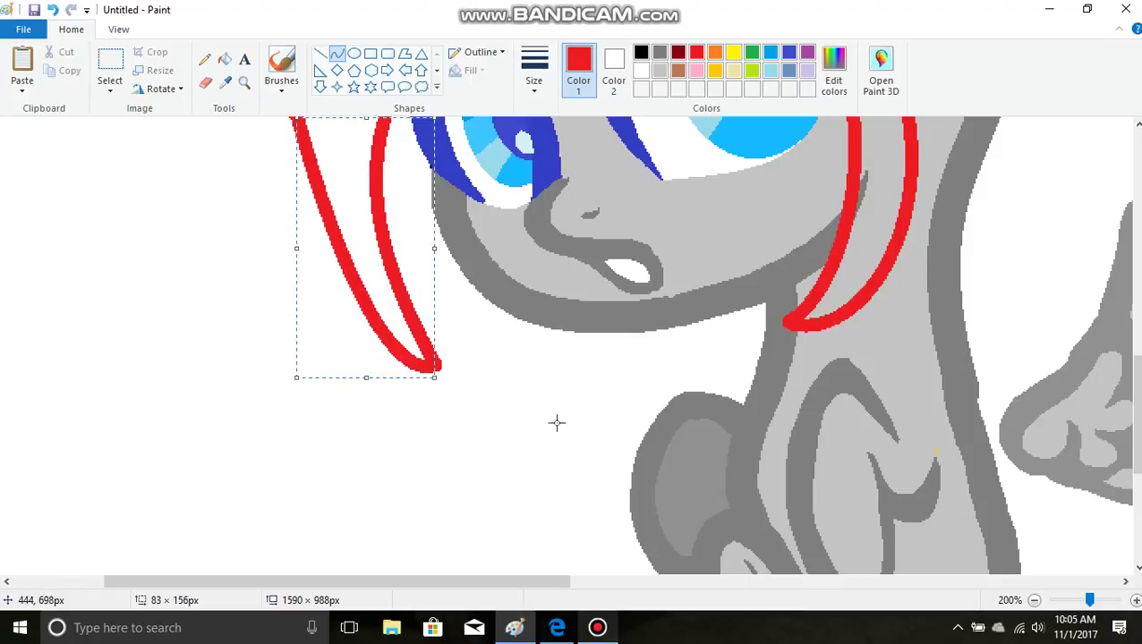
{"action": "scroll", "coordinate": [557, 422], "scroll_direction": "up", "scroll_amount": 3}
{"action": "scroll", "coordinate": [468, 388], "scroll_direction": "up", "scroll_amount": 2}
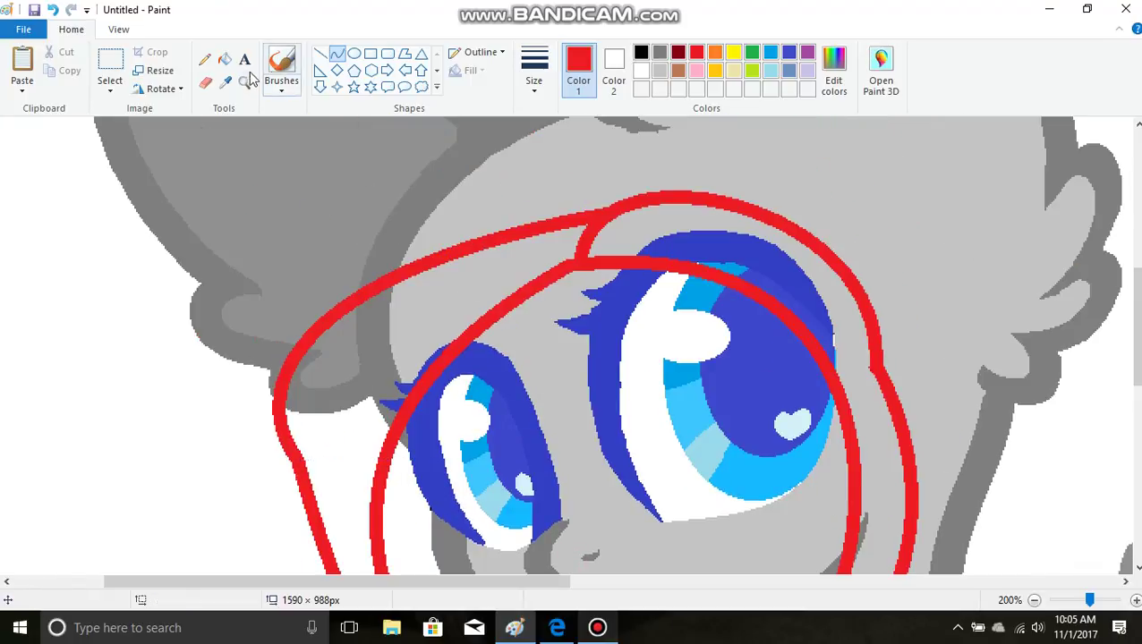
Fill the base-drawing areas inside the left lock with the sampled ear gray, then clear the lock's interior to white
{"action": "left_click", "coordinate": [225, 82]}
{"action": "left_click", "coordinate": [303, 394]}
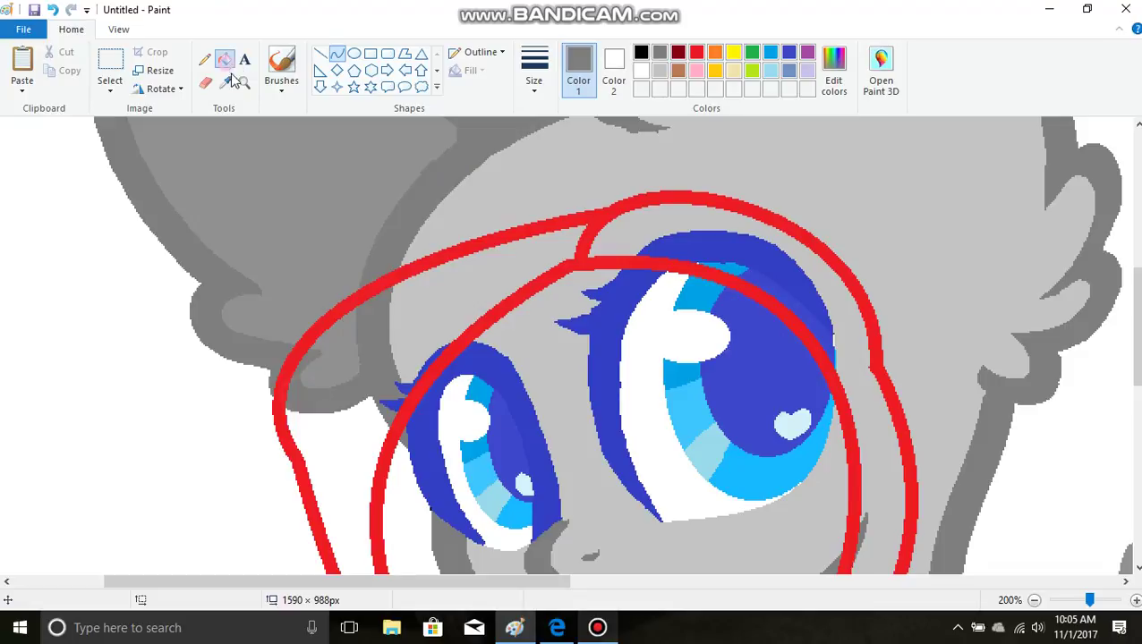
{"action": "left_click", "coordinate": [225, 60]}
{"action": "left_click", "coordinate": [417, 332]}
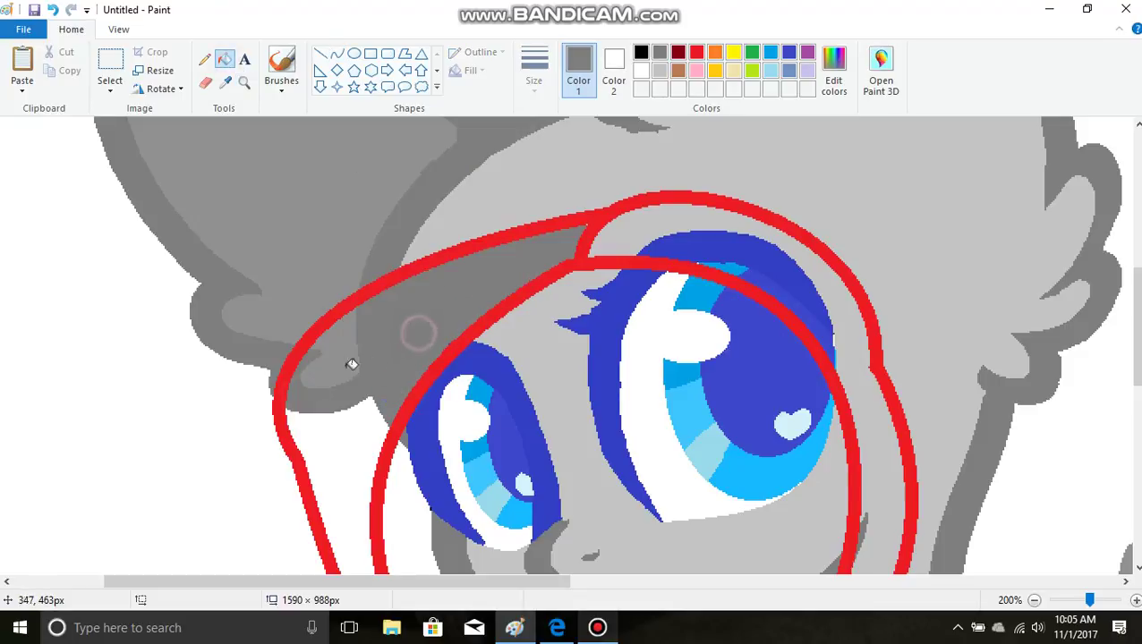
{"action": "left_click", "coordinate": [336, 367]}
{"action": "left_click", "coordinate": [345, 412]}
{"action": "right_click", "coordinate": [348, 418]}
Fill every gray and blue area inside the right lock with white
{"action": "scroll", "coordinate": [945, 162], "scroll_direction": "down", "scroll_amount": 3}
{"action": "scroll", "coordinate": [945, 162], "scroll_direction": "up", "scroll_amount": 2}
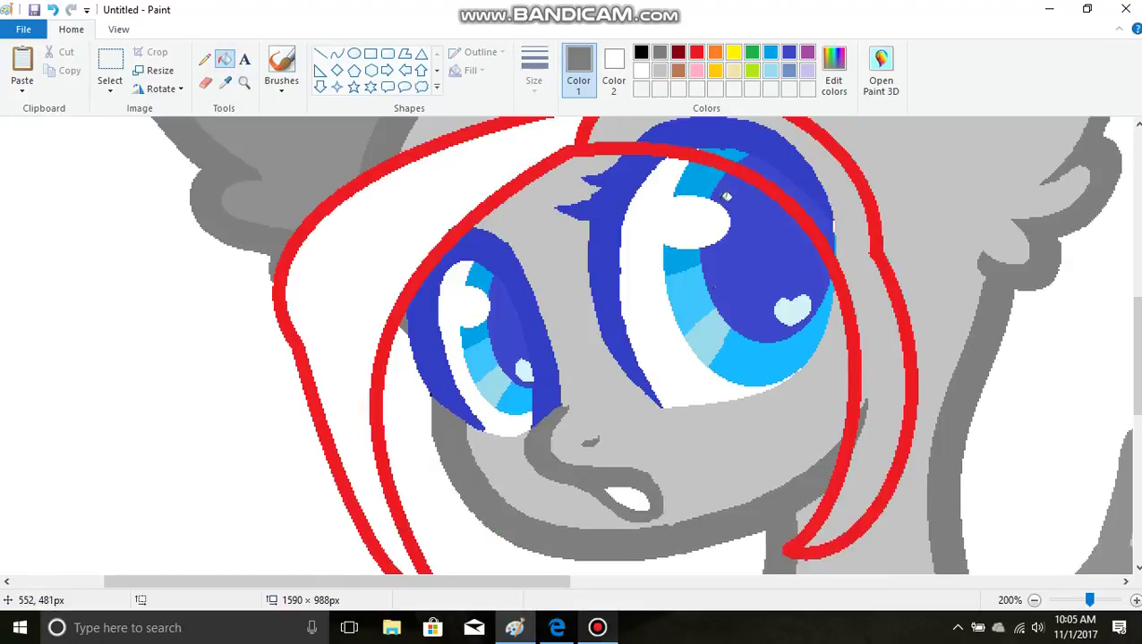
{"action": "left_click", "coordinate": [716, 125]}
{"action": "right_click", "coordinate": [716, 143]}
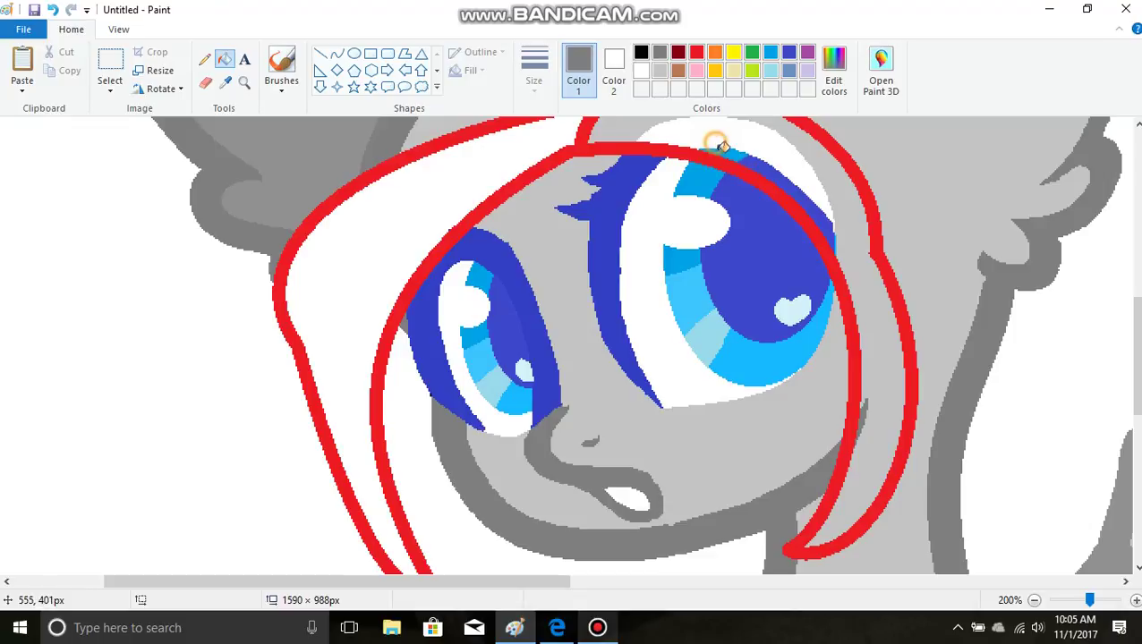
{"action": "right_click", "coordinate": [723, 150]}
{"action": "right_click", "coordinate": [758, 160]}
{"action": "right_click", "coordinate": [853, 215]}
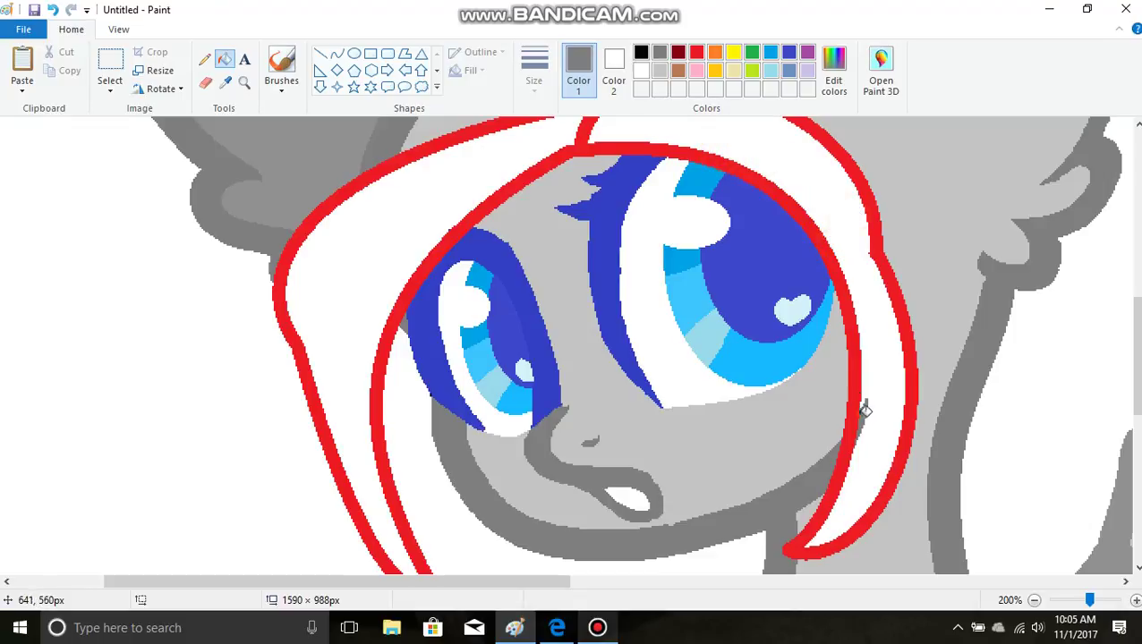
Draw a red curve rising from the left lock's outer edge over the ear base to the top of the forehead
{"action": "scroll", "coordinate": [461, 261], "scroll_direction": "up", "scroll_amount": 4}
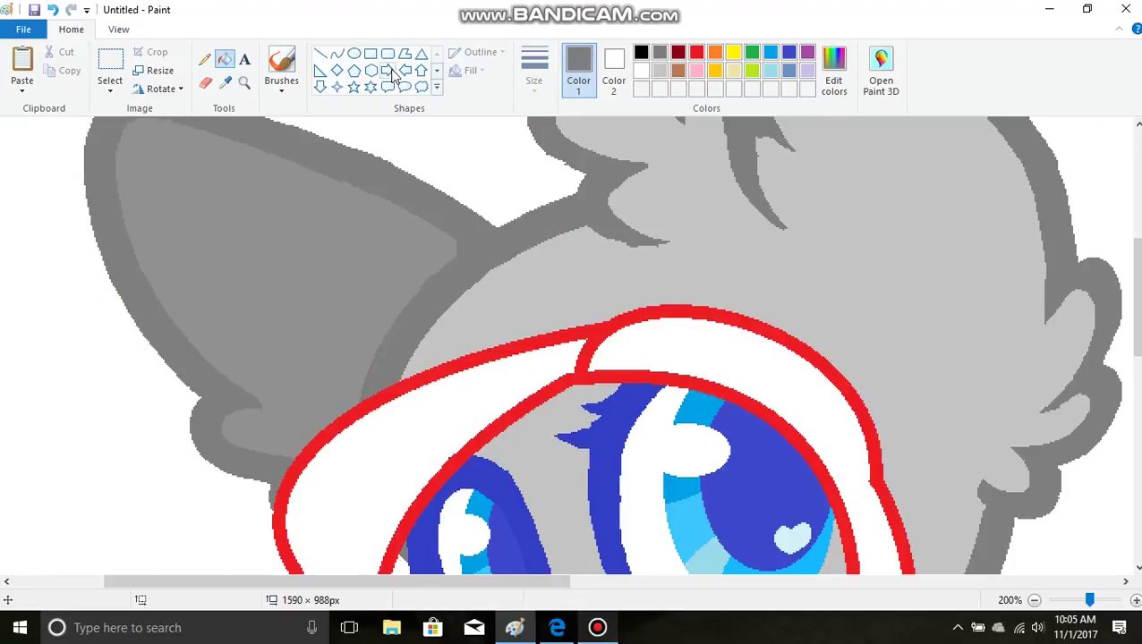
{"action": "left_click", "coordinate": [336, 55]}
{"action": "left_click", "coordinate": [697, 52]}
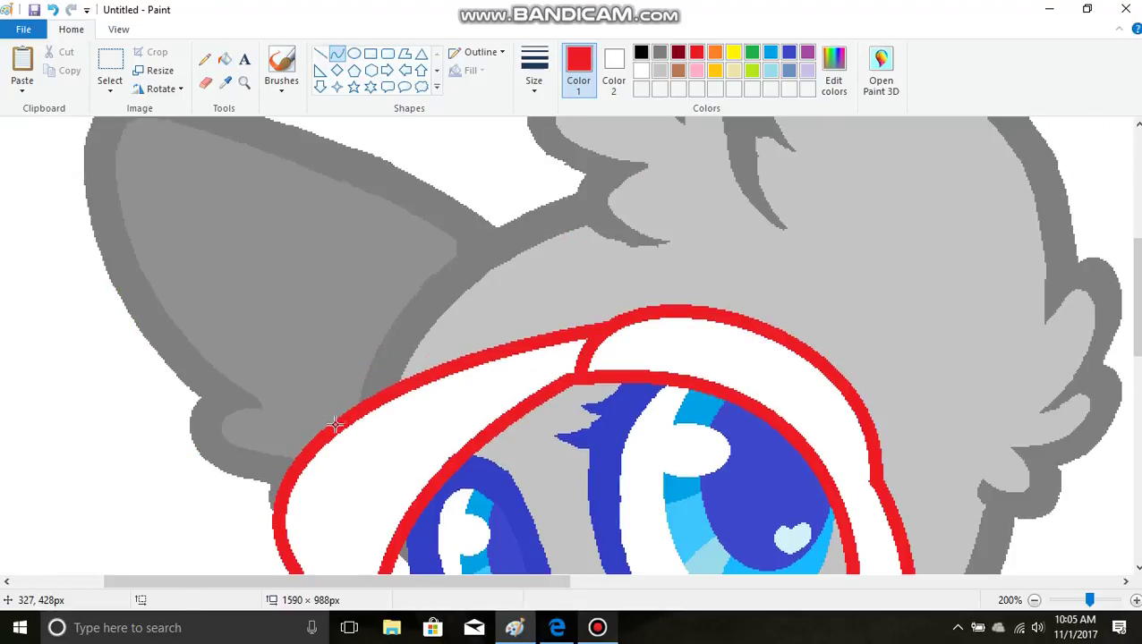
{"action": "left_click_drag", "start_coordinate": [334, 424], "coordinate": [575, 196]}
{"action": "left_click_drag", "start_coordinate": [393, 269], "coordinate": [480, 201]}
Draw a red double-bend curve from the forehead top across the head and down to the kink in the right lock's outer edge
{"action": "mouse_move", "coordinate": [576, 205]}
{"action": "left_mouse_down"}
{"action": "mouse_move", "coordinate": [608, 246]}
{"action": "mouse_move", "coordinate": [680, 262]}
{"action": "mouse_move", "coordinate": [588, 237]}
{"action": "mouse_move", "coordinate": [653, 260]}
{"action": "mouse_move", "coordinate": [650, 222]}
{"action": "mouse_move", "coordinate": [625, 237]}
{"action": "mouse_move", "coordinate": [697, 218]}
{"action": "mouse_move", "coordinate": [858, 214]}
{"action": "mouse_move", "coordinate": [886, 257]}
{"action": "mouse_move", "coordinate": [870, 370]}
{"action": "mouse_move", "coordinate": [882, 487]}
{"action": "left_mouse_up"}
{"action": "left_click", "coordinate": [943, 256]}
{"action": "left_click_drag", "start_coordinate": [947, 312], "coordinate": [958, 297]}
{"action": "left_click_drag", "start_coordinate": [923, 428], "coordinate": [936, 446]}
{"action": "left_click", "coordinate": [1001, 194]}
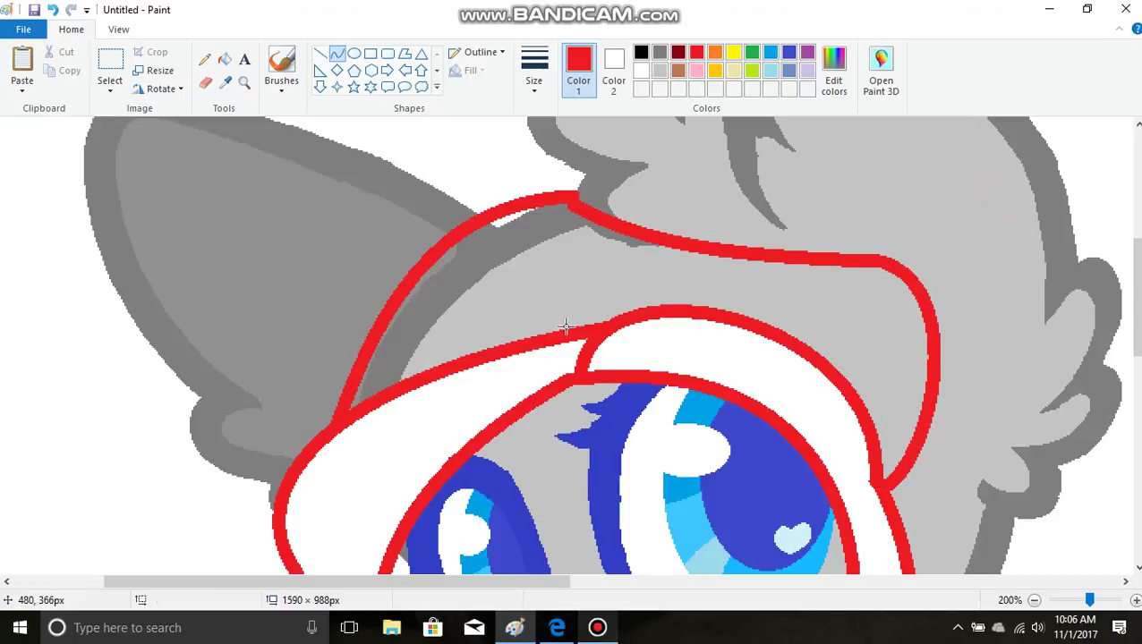
Draw a red inner arc from the left lock's upper edge to the top of the right lock, about 150 × 79 px
{"action": "left_click_drag", "start_coordinate": [422, 369], "coordinate": [671, 305]}
{"action": "mouse_move", "coordinate": [553, 347]}
{"action": "left_mouse_down"}
{"action": "mouse_move", "coordinate": [525, 268]}
{"action": "mouse_move", "coordinate": [482, 238]}
{"action": "left_mouse_up"}
{"action": "left_click_drag", "start_coordinate": [626, 268], "coordinate": [639, 250]}
{"action": "left_click_drag", "start_coordinate": [605, 319], "coordinate": [611, 310]}
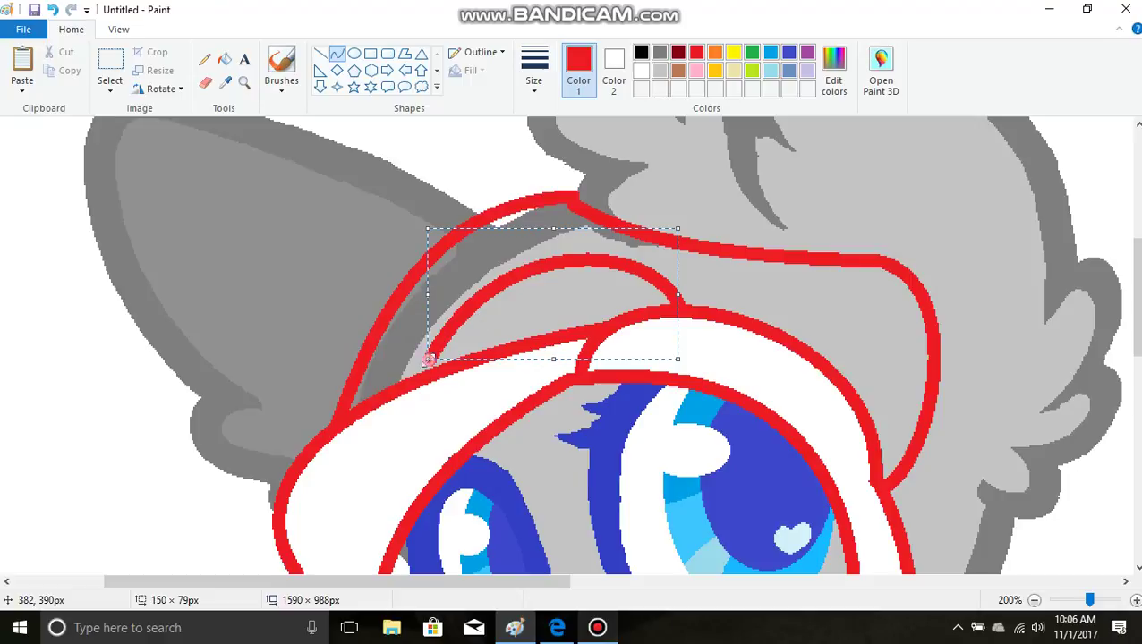
{"action": "left_click_drag", "start_coordinate": [428, 360], "coordinate": [428, 365]}
{"action": "left_click", "coordinate": [763, 242]}
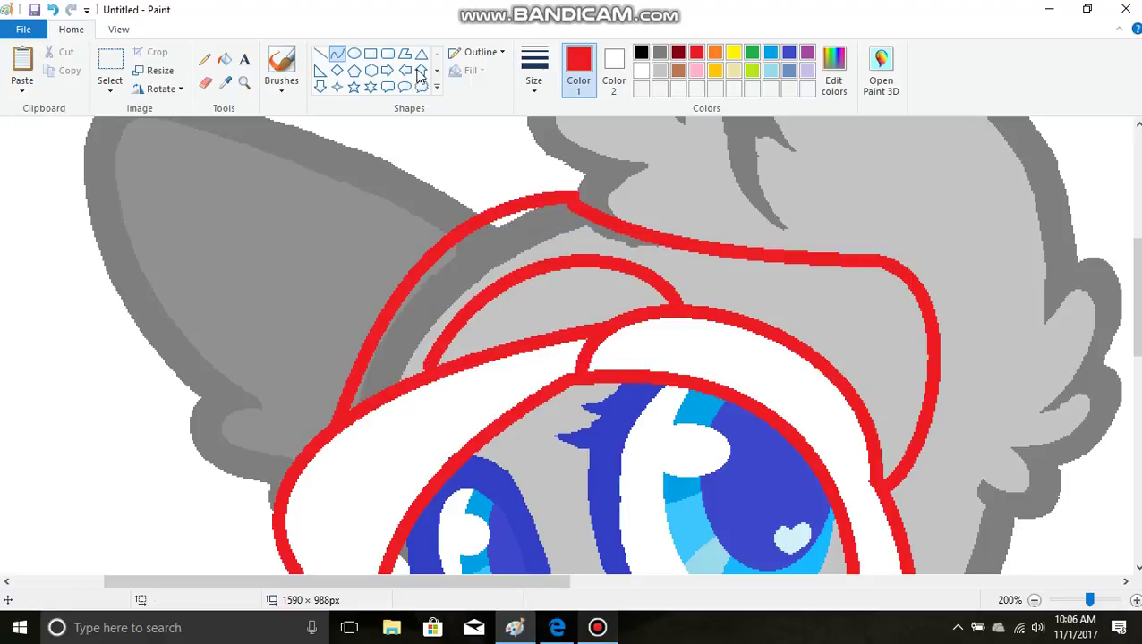
Fill the enclosed hair area above the two locks with white, including the gray slivers by the ear and the inner arc section
{"action": "left_click", "coordinate": [225, 60]}
{"action": "left_click", "coordinate": [502, 237]}
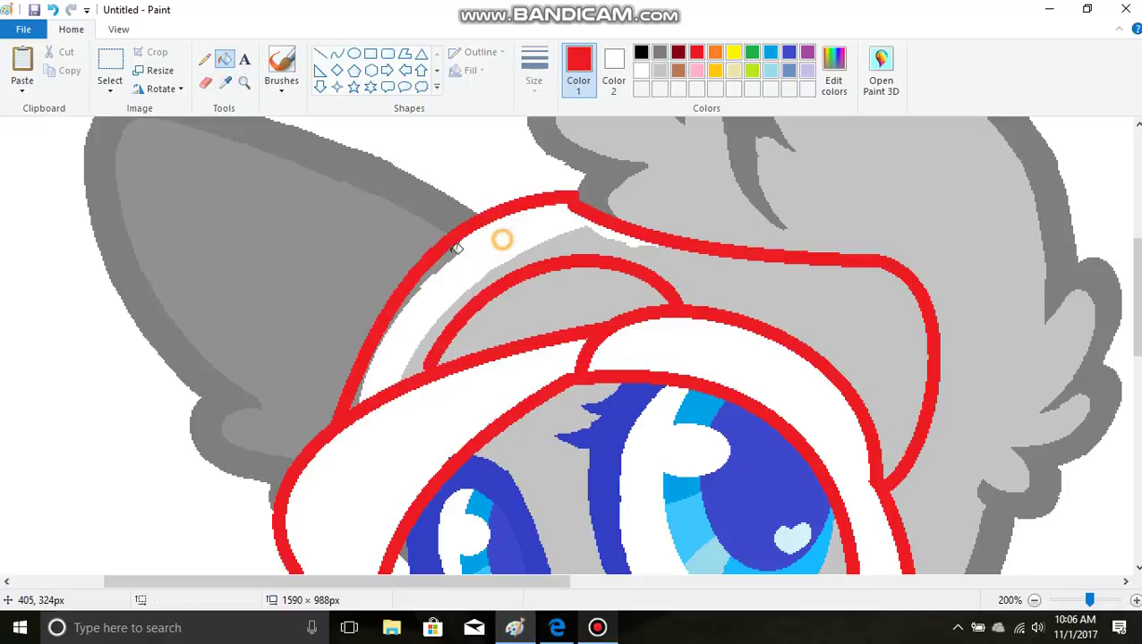
{"action": "left_click", "coordinate": [447, 255]}
{"action": "left_click", "coordinate": [540, 253]}
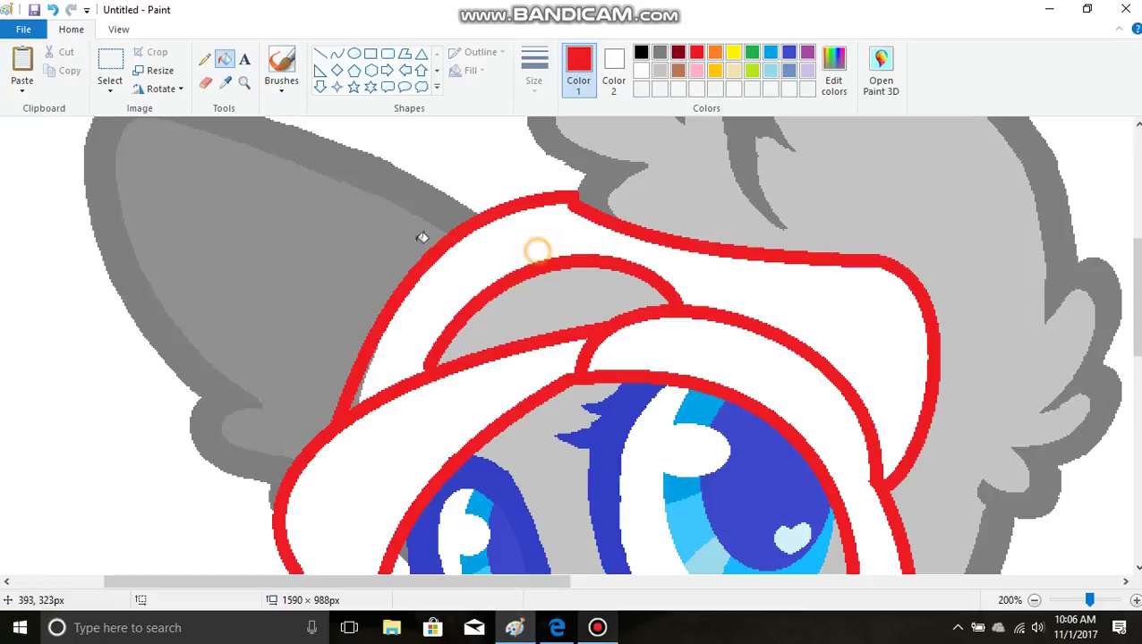
{"action": "left_click", "coordinate": [225, 82]}
{"action": "left_click", "coordinate": [283, 237]}
{"action": "left_click", "coordinate": [462, 251]}
{"action": "right_click", "coordinate": [461, 254]}
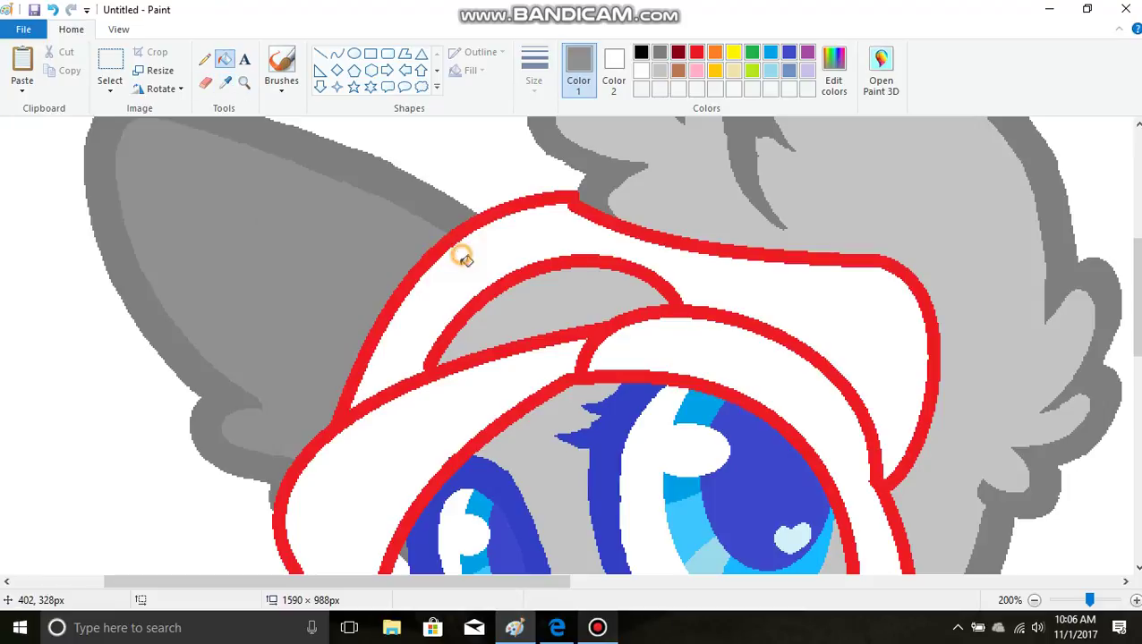
{"action": "right_click", "coordinate": [504, 318]}
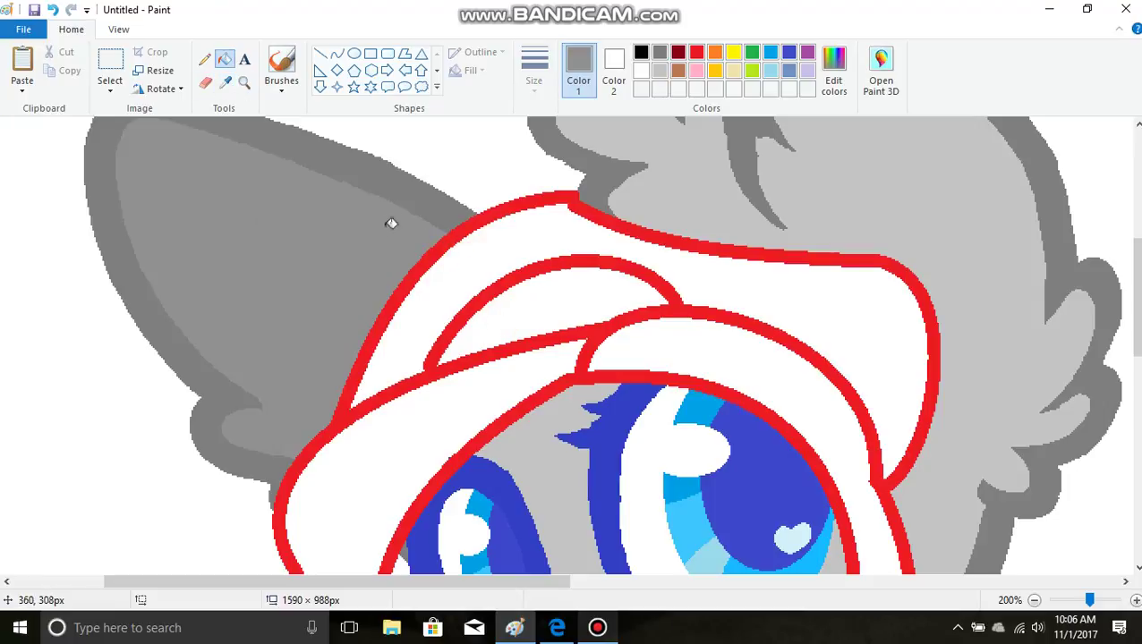
Fill the left lock with pink and the right lock with orange
{"action": "scroll", "coordinate": [391, 223], "scroll_direction": "down", "scroll_amount": 5}
{"action": "left_click", "coordinate": [696, 71]}
{"action": "left_click", "coordinate": [406, 205]}
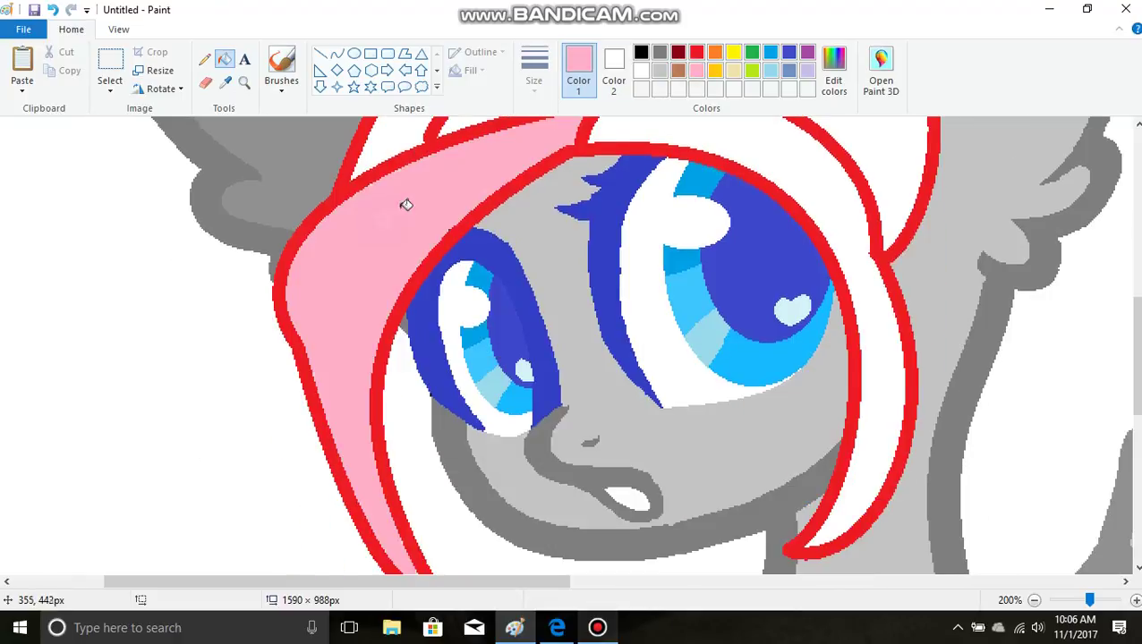
{"action": "left_click", "coordinate": [715, 54]}
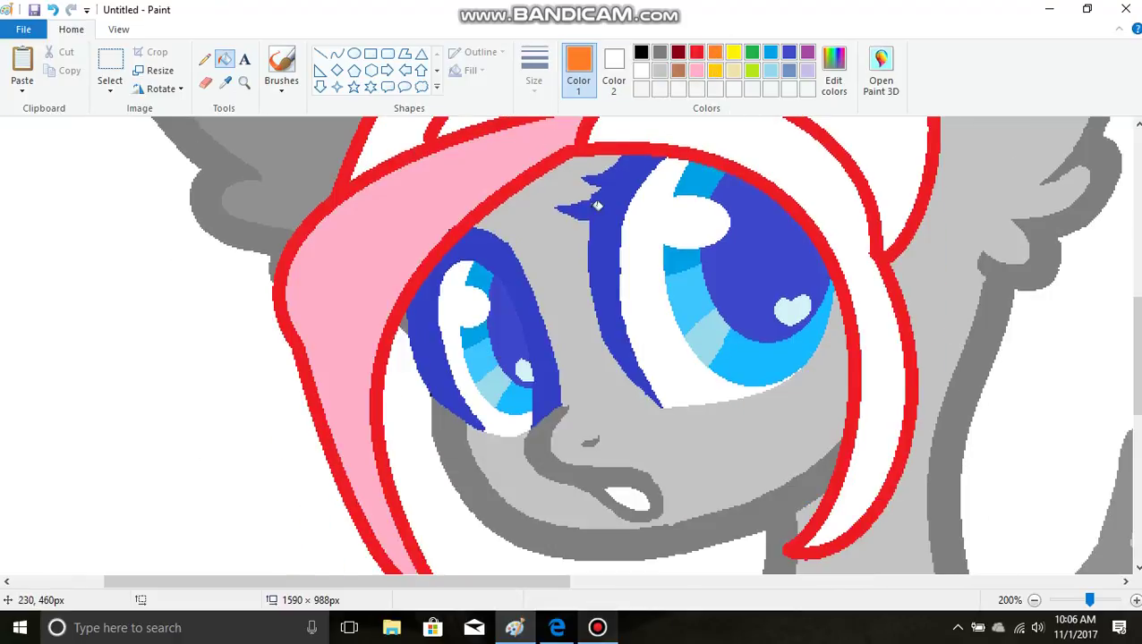
{"action": "left_click", "coordinate": [846, 209]}
Mix a dark brown (red 81, green 18, blue 0) and fill both hair sections above the locks with it
{"action": "scroll", "coordinate": [804, 372], "scroll_direction": "up", "scroll_amount": 5}
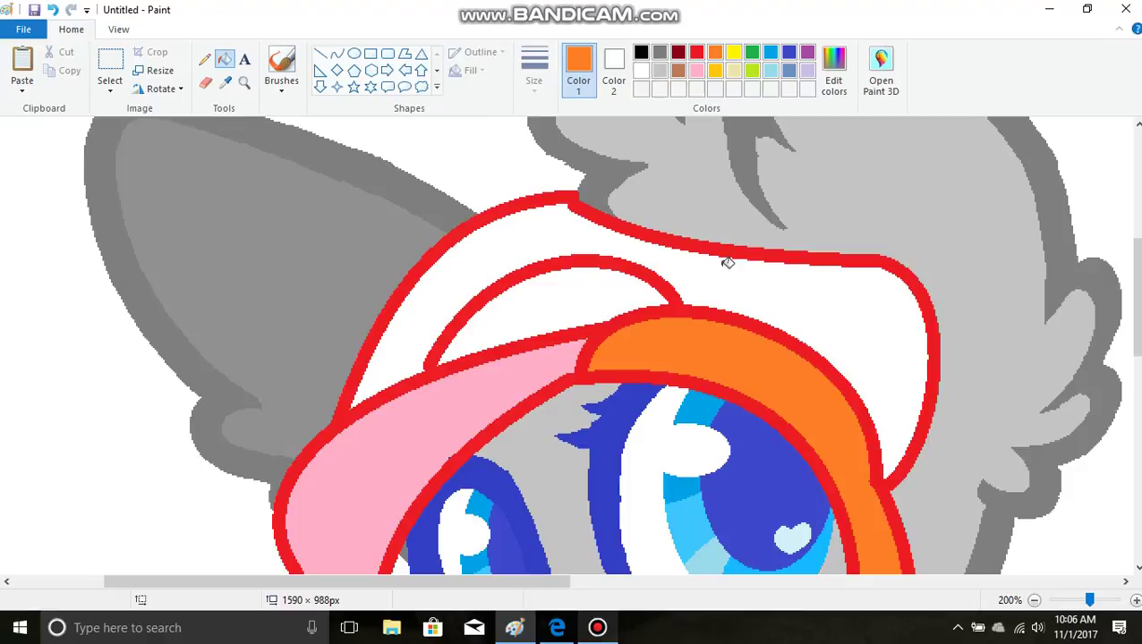
{"action": "left_click", "coordinate": [679, 71]}
{"action": "left_click", "coordinate": [834, 72]}
{"action": "left_click", "coordinate": [584, 198]}
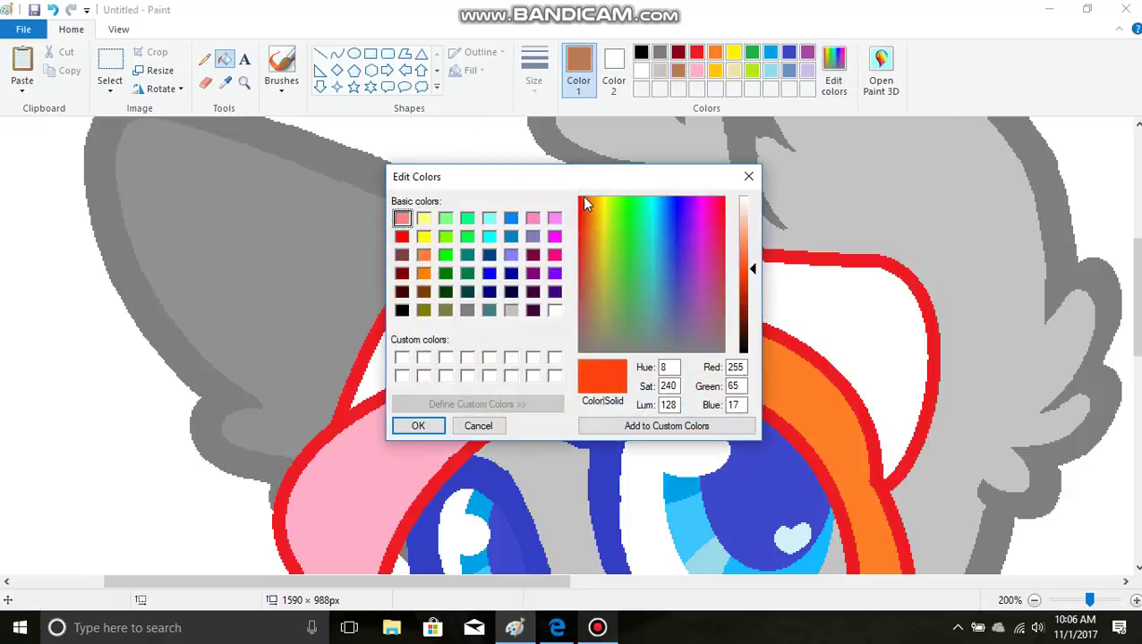
{"action": "left_click_drag", "start_coordinate": [755, 309], "coordinate": [755, 328]}
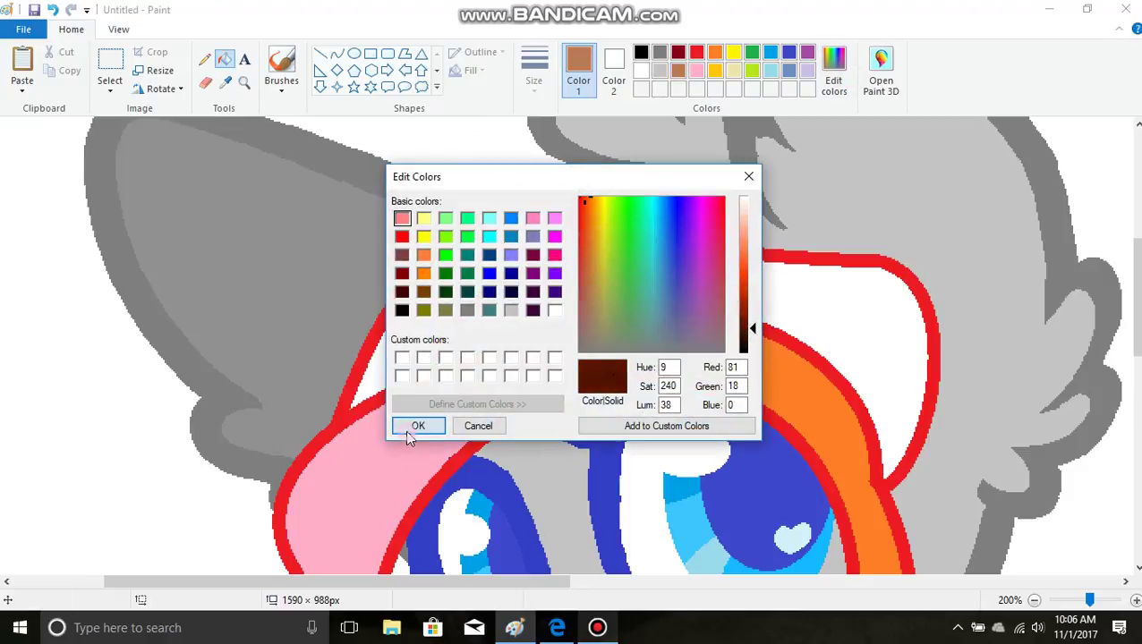
{"action": "left_click", "coordinate": [417, 426]}
{"action": "left_click", "coordinate": [445, 291]}
{"action": "left_click", "coordinate": [494, 311]}
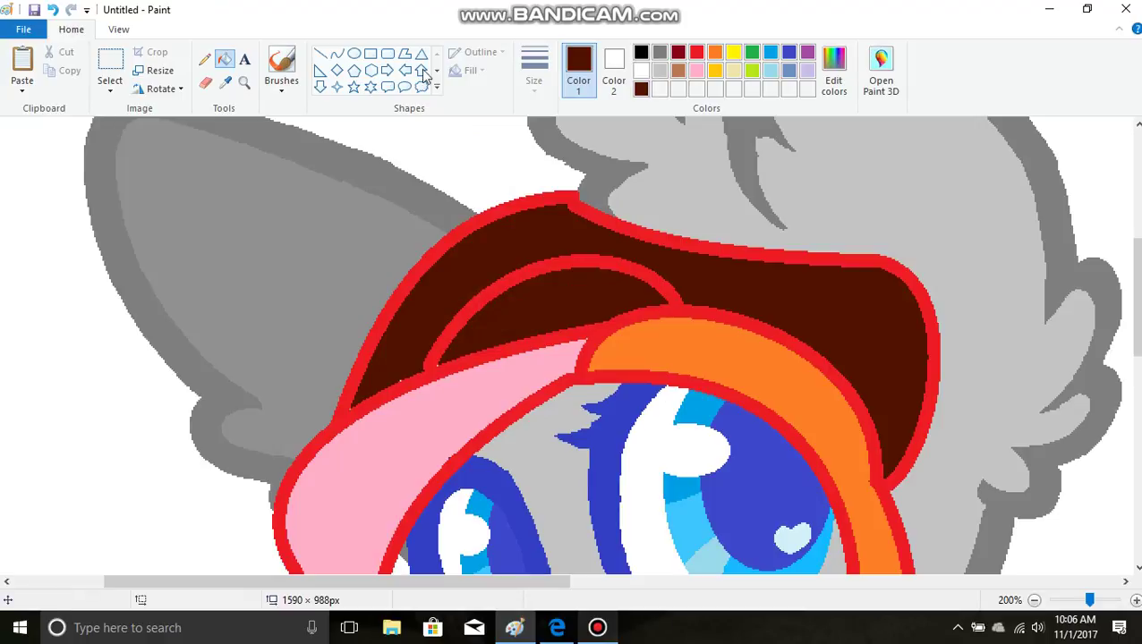
Recolor the stray light gray pixels along the pink lock's upper outline to dark brown with the Pencil
{"action": "left_click", "coordinate": [242, 82]}
{"action": "left_click", "coordinate": [540, 372]}
{"action": "left_click", "coordinate": [313, 233]}
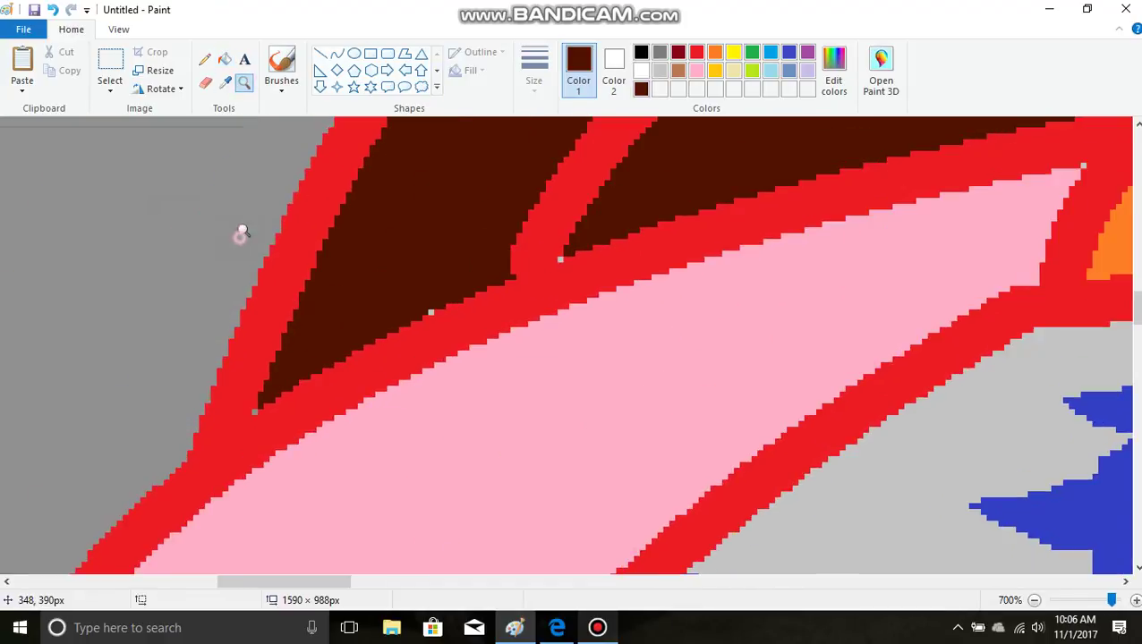
{"action": "left_click", "coordinate": [202, 57]}
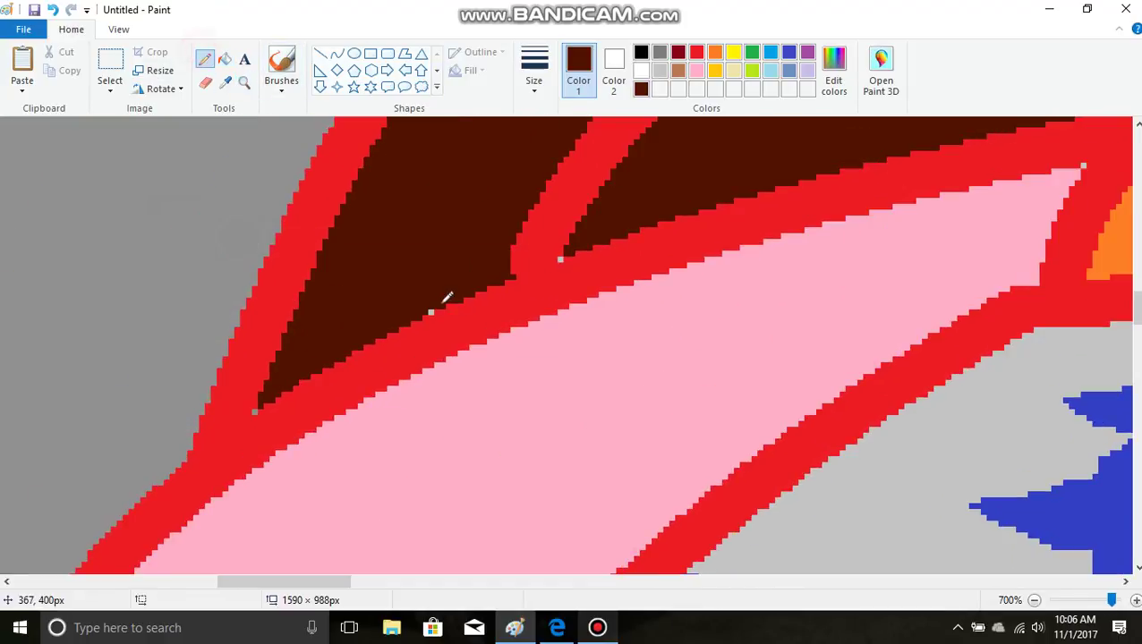
{"action": "left_click", "coordinate": [255, 409]}
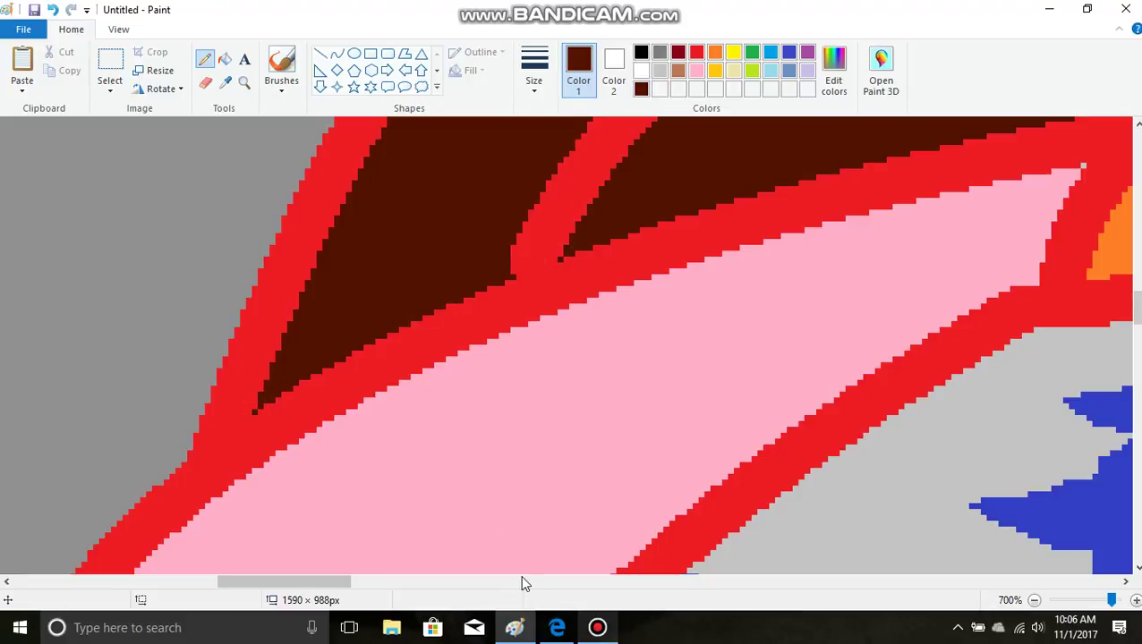
Draw a red S-shaped curve from the pony's rump out and up to a raised tip as the tail's first strand edge
{"action": "left_click", "coordinate": [244, 82]}
{"action": "right_click", "coordinate": [408, 238]}
{"action": "right_click", "coordinate": [415, 247]}
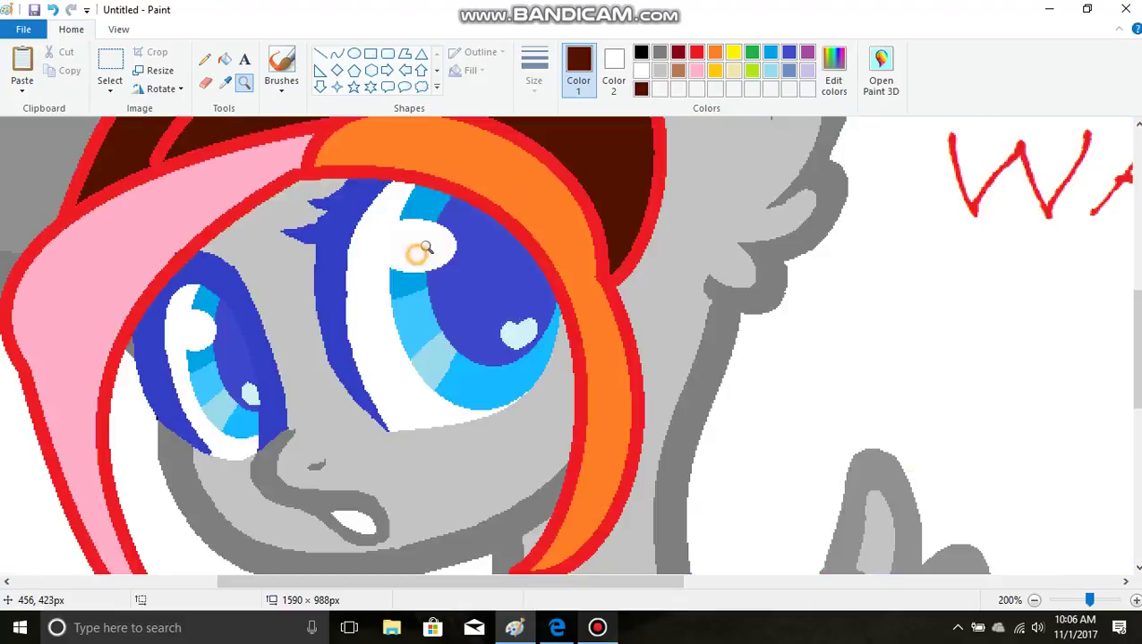
{"action": "right_click", "coordinate": [425, 246]}
{"action": "left_click", "coordinate": [504, 541]}
{"action": "left_click", "coordinate": [426, 400]}
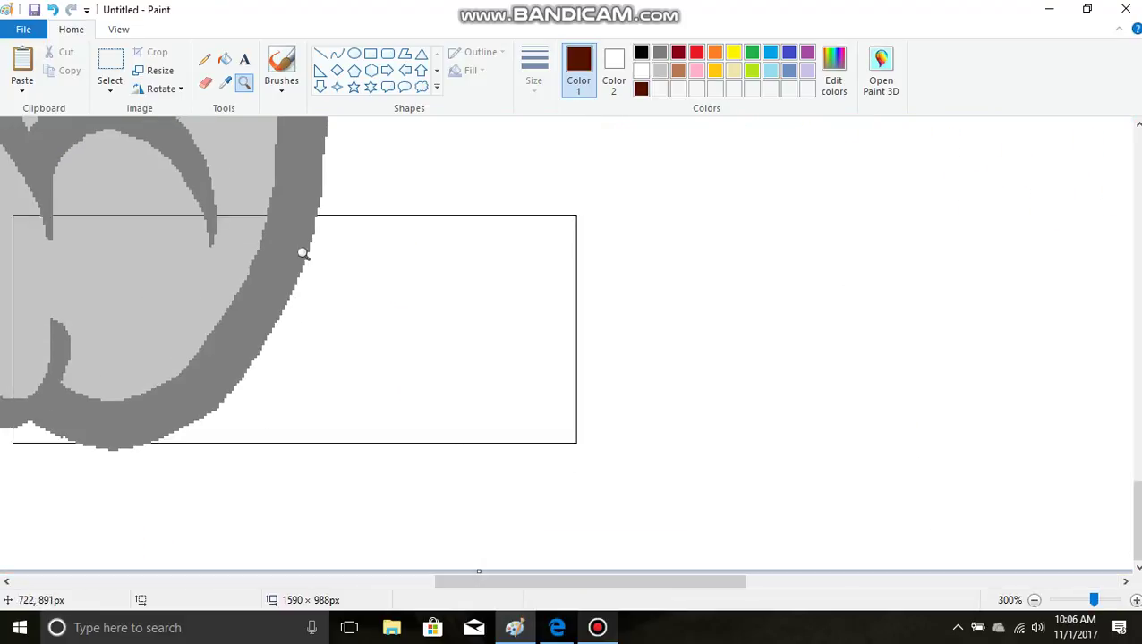
{"action": "left_click", "coordinate": [337, 54]}
{"action": "left_click", "coordinate": [696, 52]}
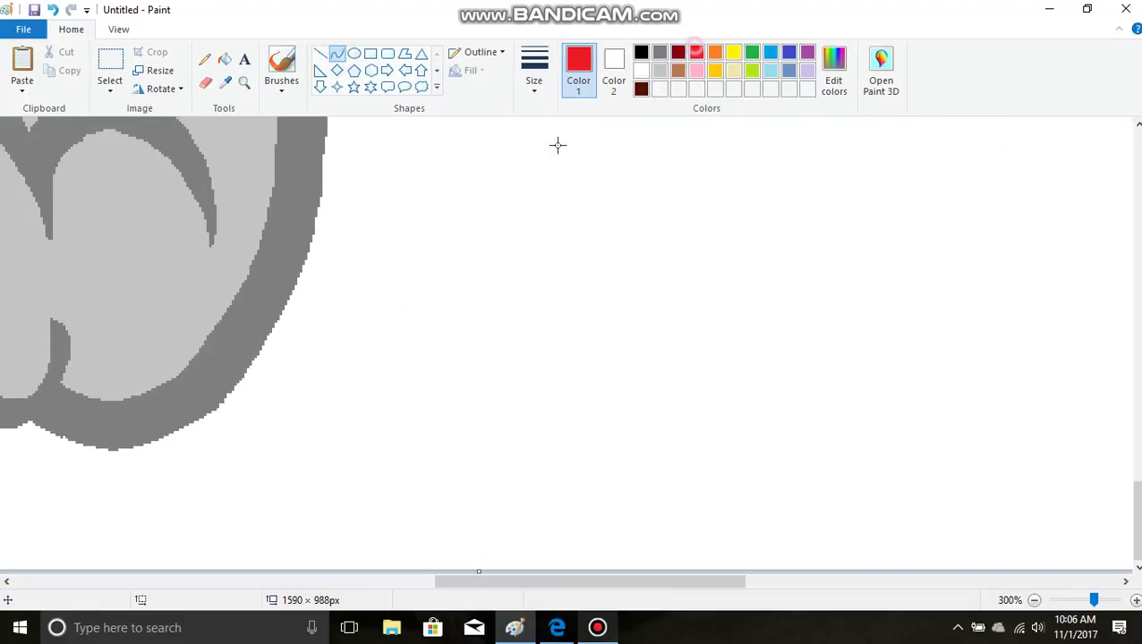
{"action": "left_click_drag", "start_coordinate": [282, 325], "coordinate": [606, 182]}
{"action": "left_click_drag", "start_coordinate": [410, 323], "coordinate": [492, 204]}
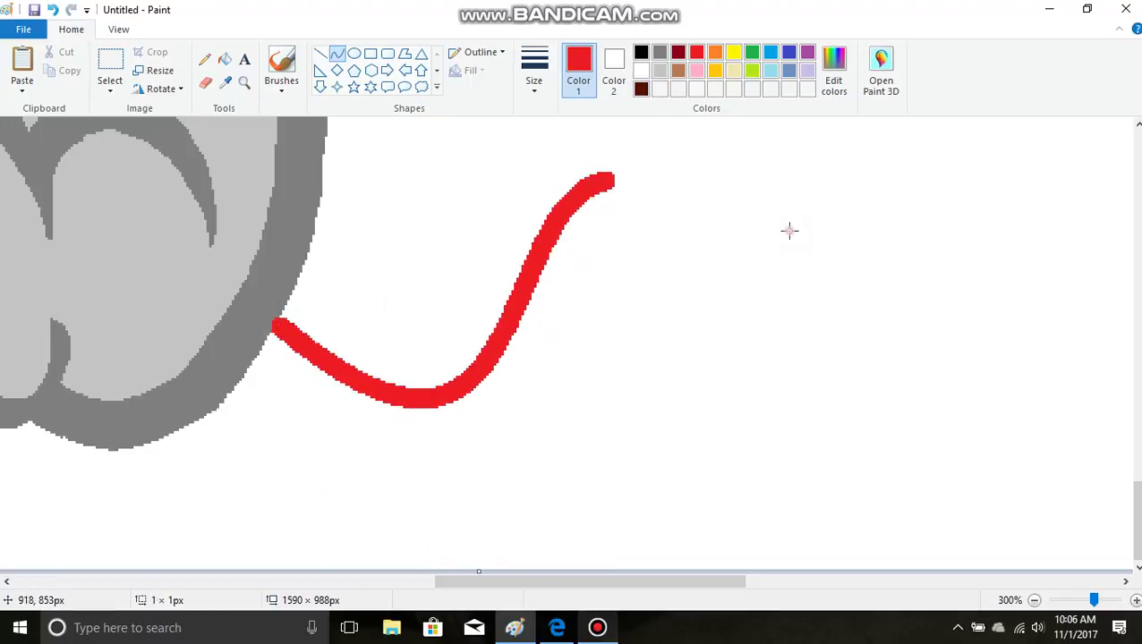
Draw the tail's outer red curve bulging down from the tip, and curve its lower edge back to the rump, spanning about 151 × 56 px
{"action": "mouse_move", "coordinate": [604, 183]}
{"action": "left_mouse_down"}
{"action": "mouse_move", "coordinate": [648, 508]}
{"action": "mouse_move", "coordinate": [617, 540]}
{"action": "left_mouse_up"}
{"action": "left_click_drag", "start_coordinate": [641, 361], "coordinate": [714, 280]}
{"action": "mouse_move", "coordinate": [696, 456]}
{"action": "left_mouse_down"}
{"action": "mouse_move", "coordinate": [714, 530]}
{"action": "mouse_move", "coordinate": [745, 520]}
{"action": "left_mouse_up"}
{"action": "left_click_drag", "start_coordinate": [609, 538], "coordinate": [230, 400]}
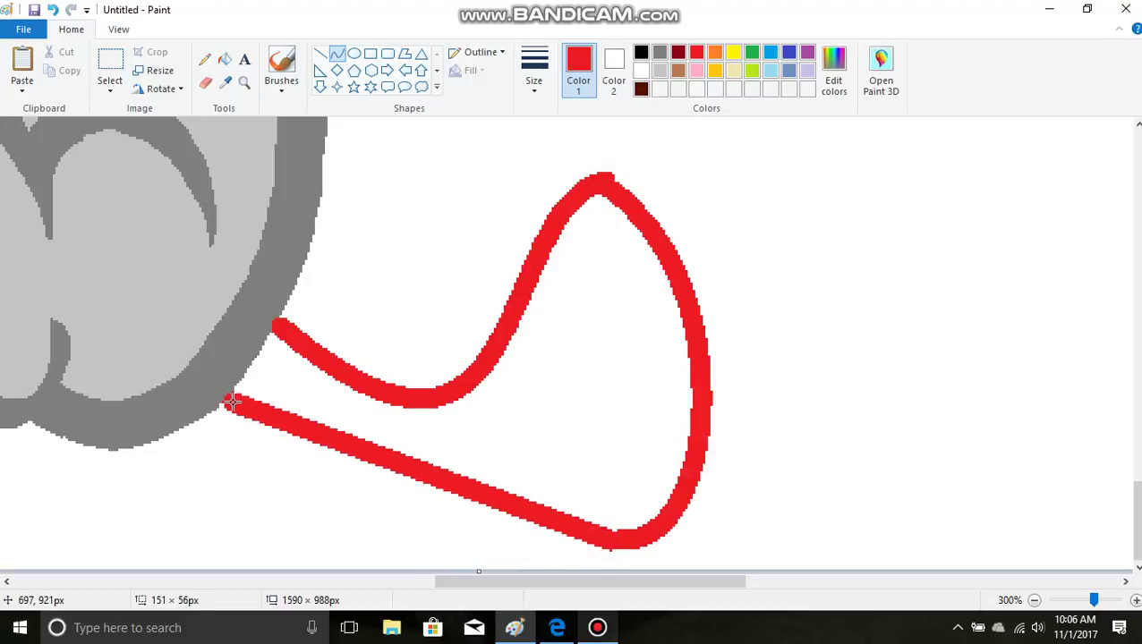
{"action": "left_click_drag", "start_coordinate": [376, 488], "coordinate": [351, 533]}
{"action": "left_click_drag", "start_coordinate": [253, 494], "coordinate": [194, 462]}
{"action": "left_click", "coordinate": [697, 261]}
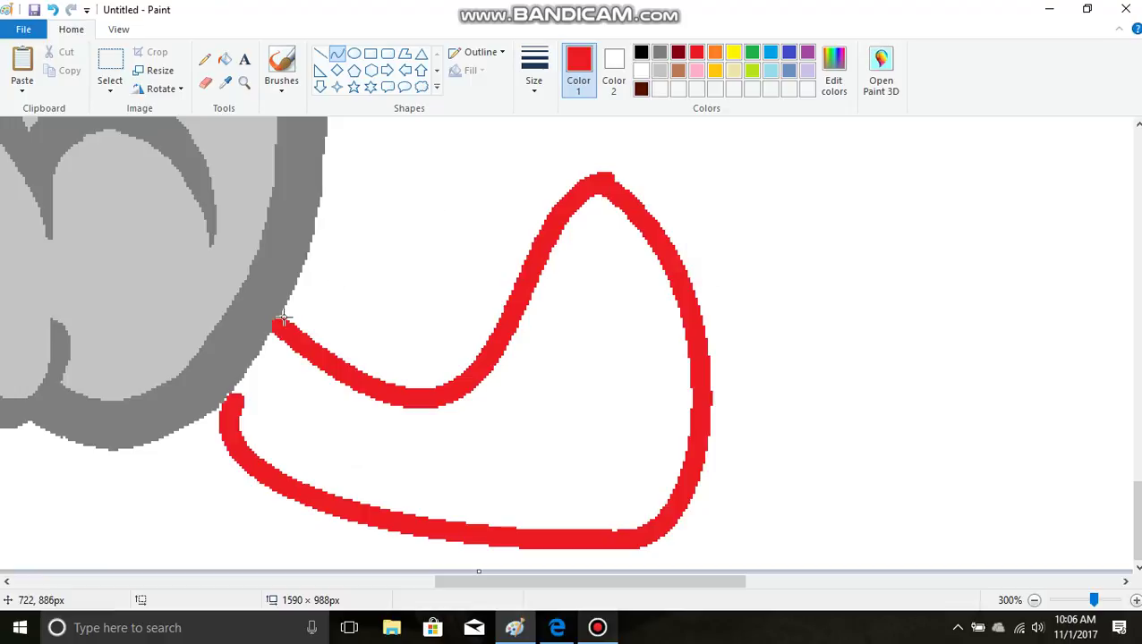
Draw a second red curve from the rump to the tail tip above the first one, and fill the enclosed strand with pink
{"action": "left_click_drag", "start_coordinate": [283, 317], "coordinate": [604, 178]}
{"action": "left_click_drag", "start_coordinate": [433, 250], "coordinate": [426, 216]}
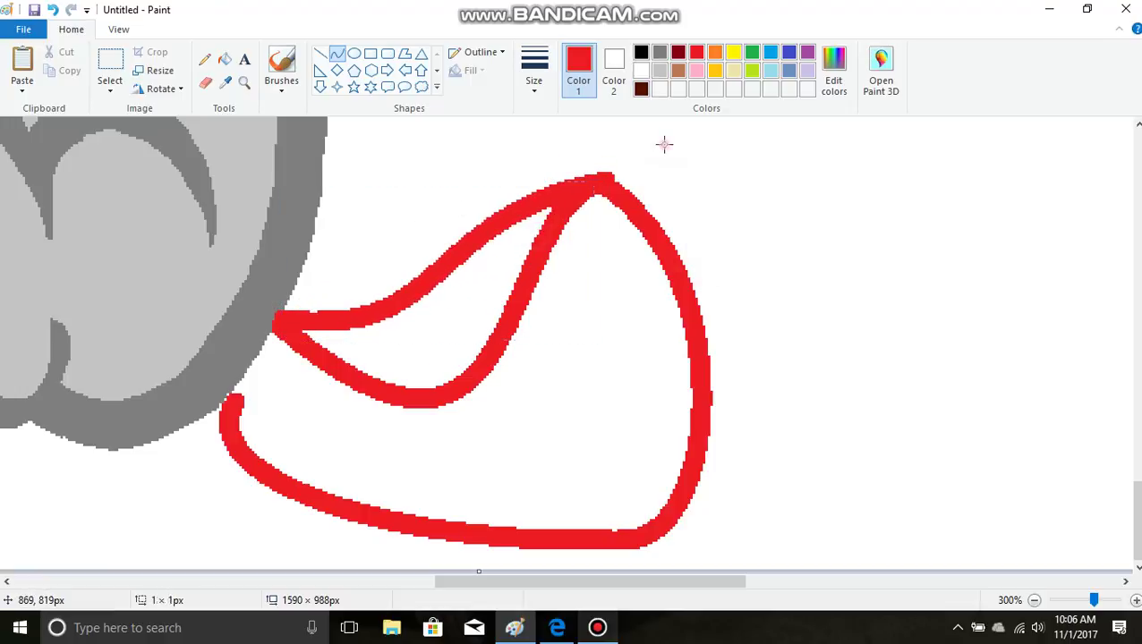
{"action": "left_click", "coordinate": [699, 72]}
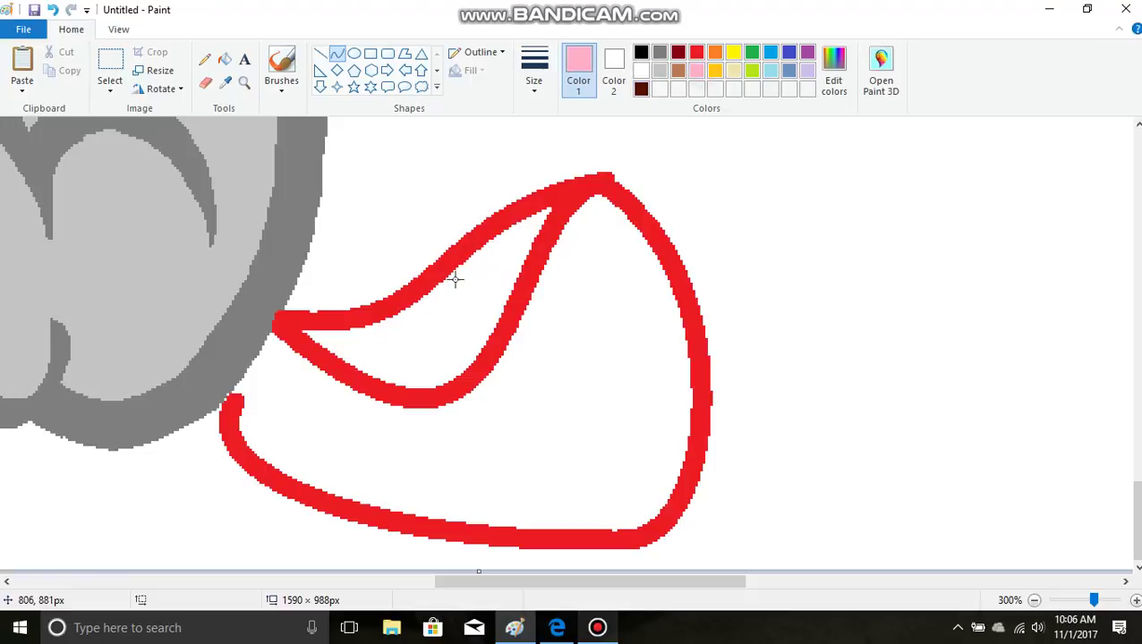
{"action": "left_click", "coordinate": [226, 60]}
{"action": "left_click", "coordinate": [426, 315]}
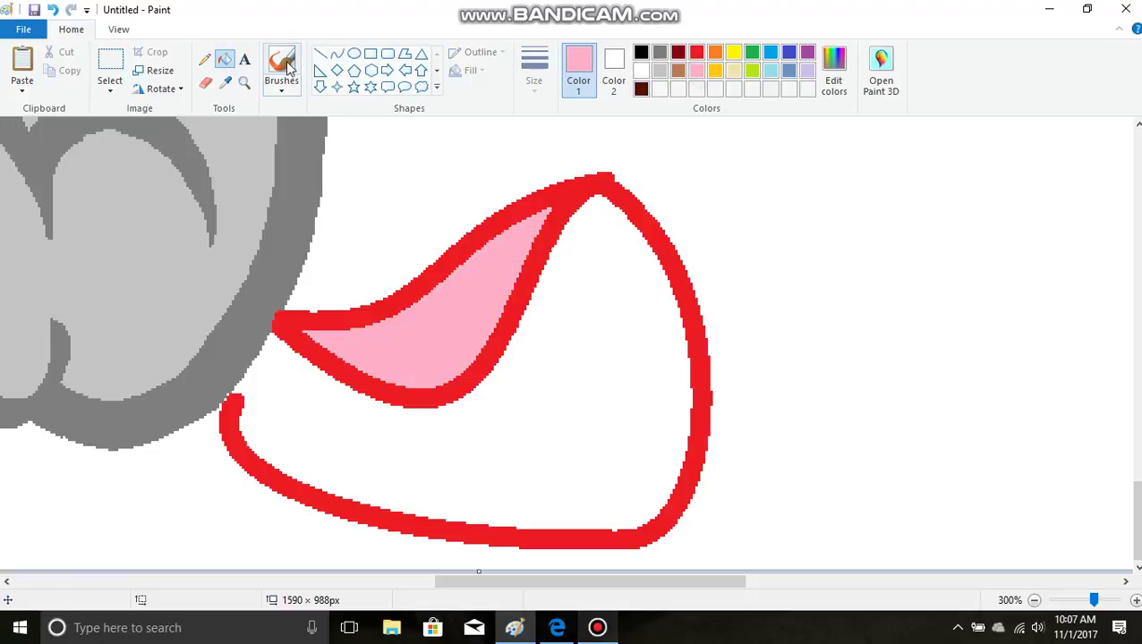
Draw a red curve from the pink strand's lower edge to the tail's outer edge, about 83 × 54 px
{"action": "left_click", "coordinate": [336, 55]}
{"action": "left_click", "coordinate": [697, 54]}
{"action": "mouse_move", "coordinate": [491, 389]}
{"action": "left_mouse_down"}
{"action": "mouse_move", "coordinate": [680, 289]}
{"action": "mouse_move", "coordinate": [595, 293]}
{"action": "mouse_move", "coordinate": [612, 388]}
{"action": "mouse_move", "coordinate": [650, 247]}
{"action": "left_mouse_up"}
Fill the tail's tip section with orange and the large lower section with the custom dark brown
{"action": "left_click", "coordinate": [225, 59]}
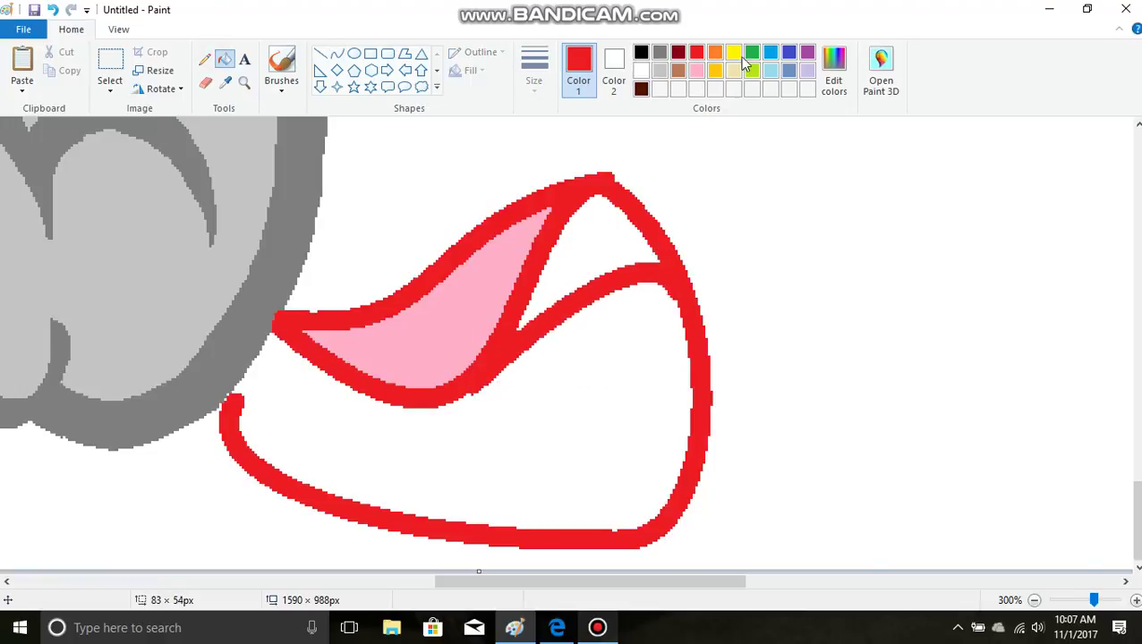
{"action": "left_click", "coordinate": [715, 52]}
{"action": "left_click", "coordinate": [572, 245]}
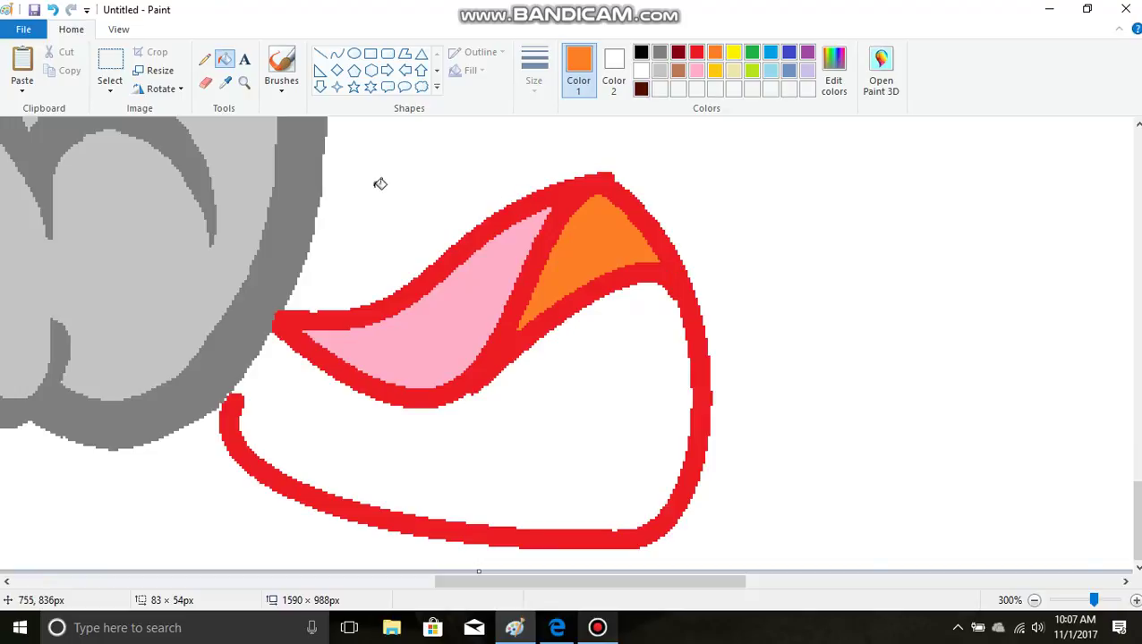
{"action": "left_click", "coordinate": [643, 90]}
{"action": "left_click", "coordinate": [618, 388]}
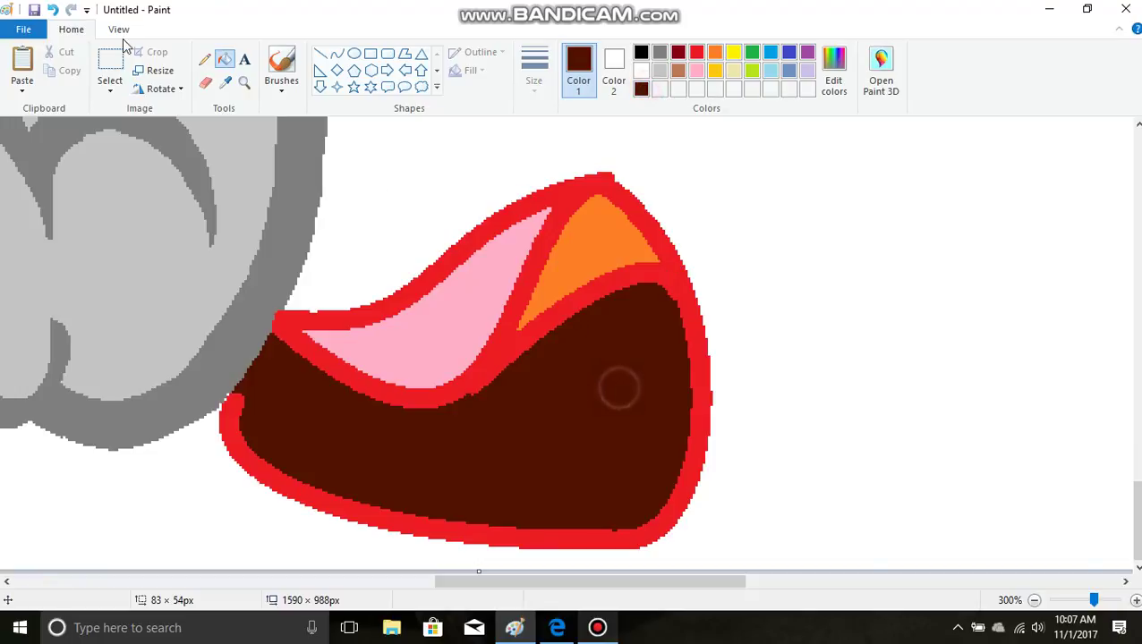
Trim the thick outline end at the tail's base with dark brown Pencil pixels and close the white gap beside the rump with red
{"action": "left_click", "coordinate": [245, 85]}
{"action": "left_click", "coordinate": [296, 397]}
{"action": "left_click", "coordinate": [350, 337]}
{"action": "left_click", "coordinate": [350, 336]}
{"action": "left_click", "coordinate": [350, 337]}
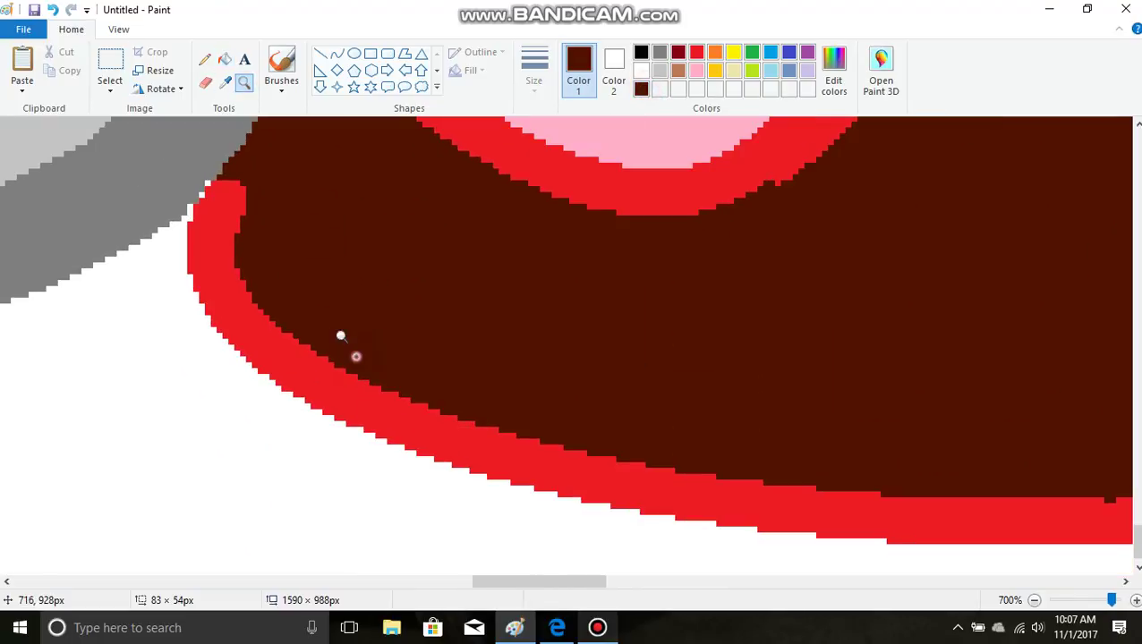
{"action": "left_click", "coordinate": [205, 60]}
{"action": "left_click_drag", "start_coordinate": [234, 242], "coordinate": [229, 196]}
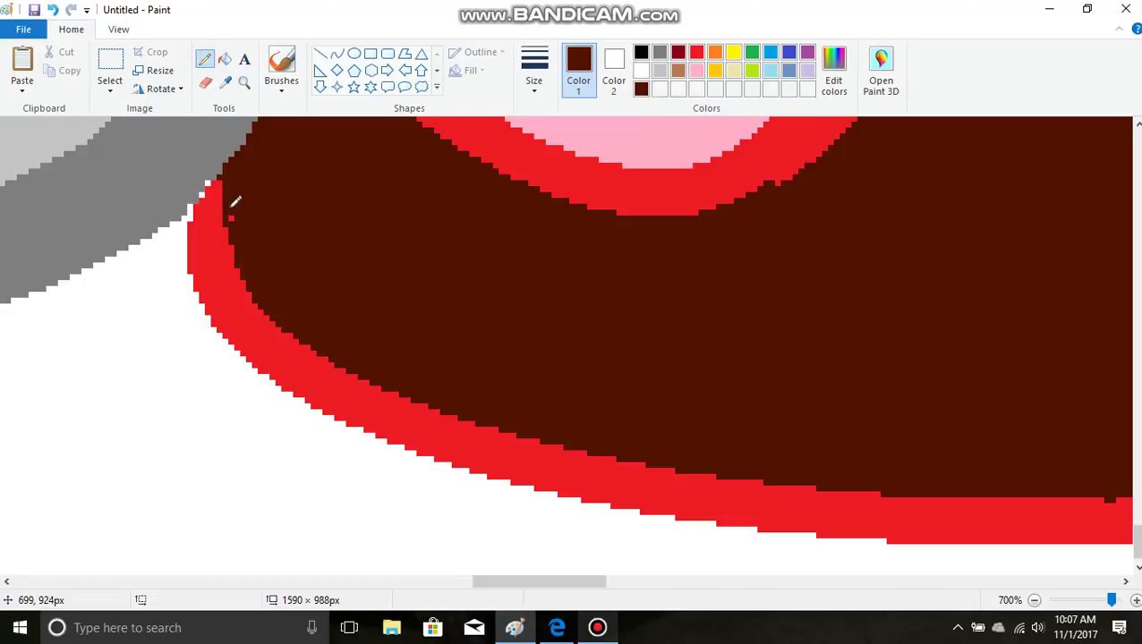
{"action": "left_click", "coordinate": [697, 52]}
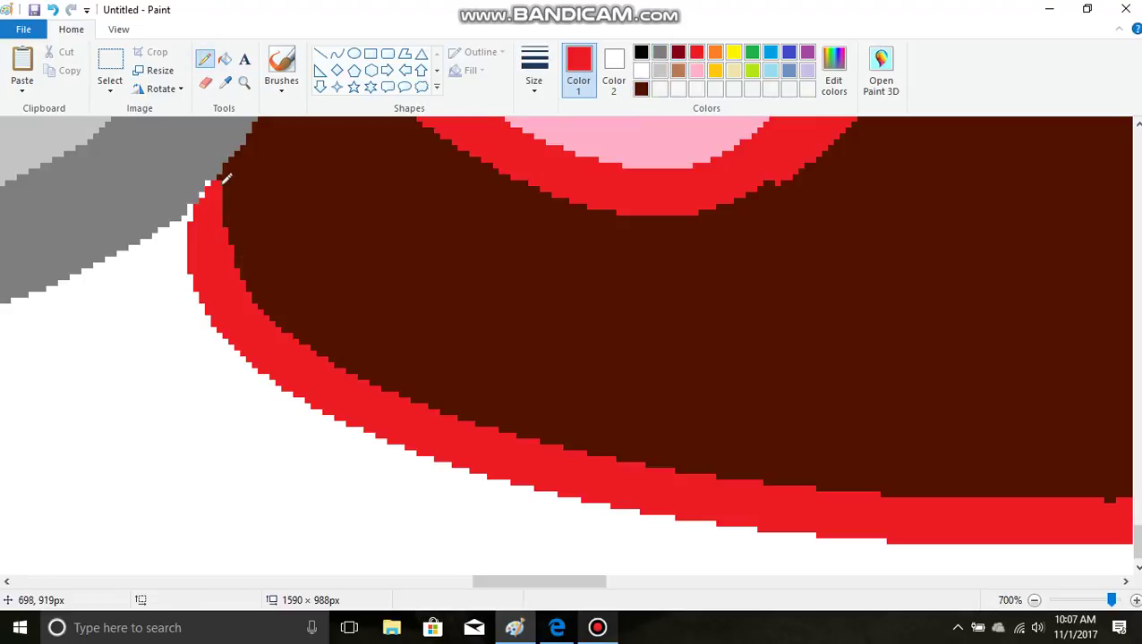
{"action": "left_click_drag", "start_coordinate": [210, 181], "coordinate": [211, 187]}
{"action": "key", "text": "XF86AudioLowerVolume"}
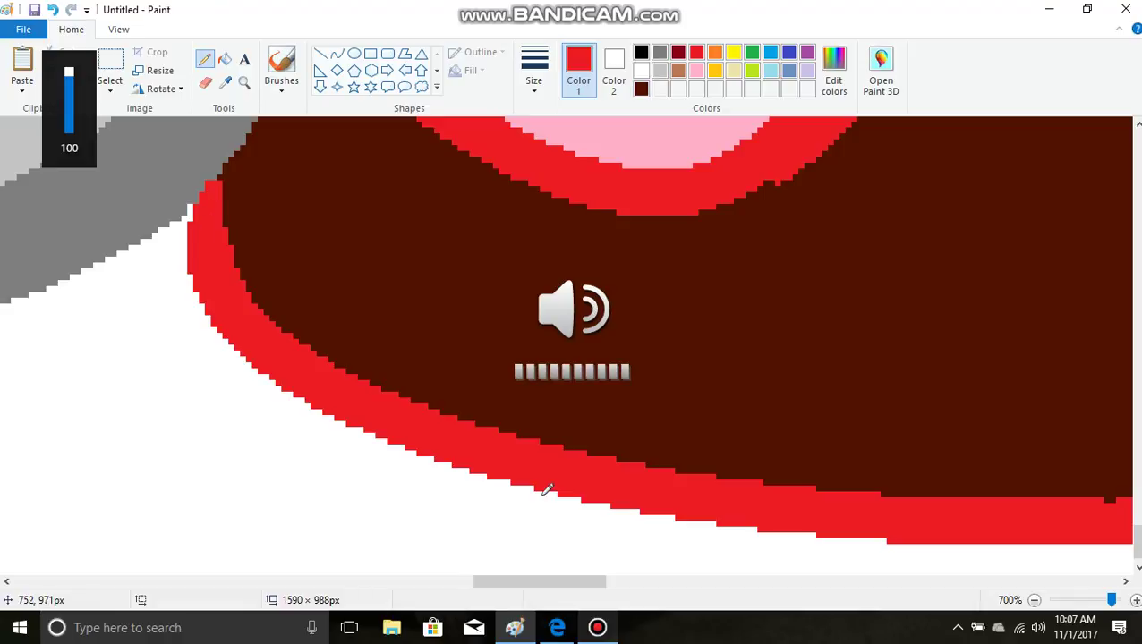
{"action": "left_click", "coordinate": [604, 629]}
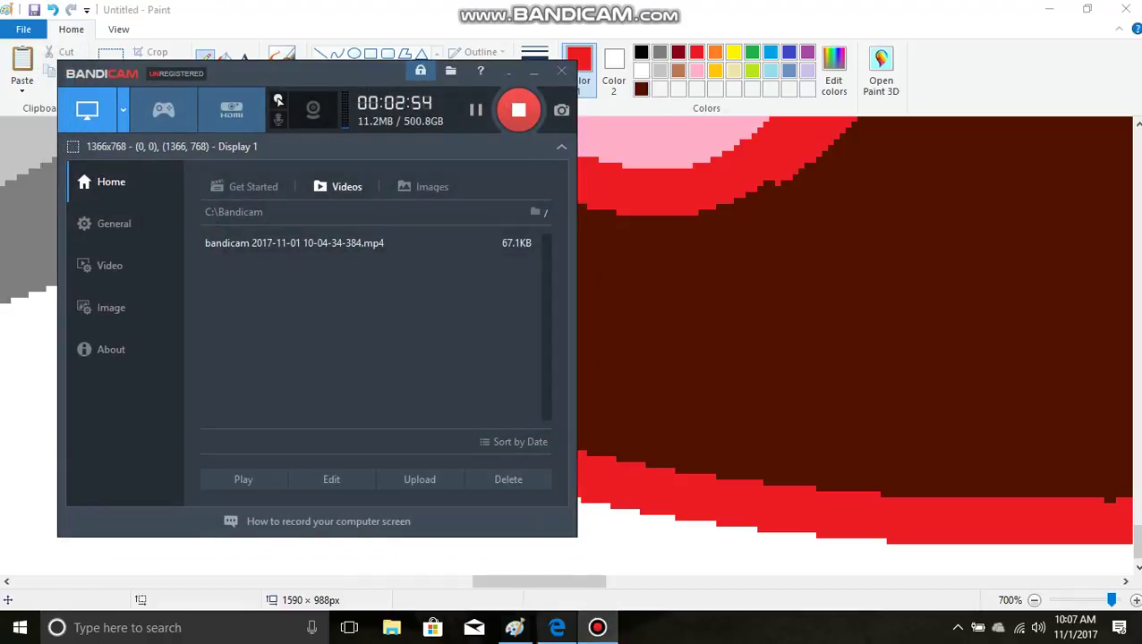
{"action": "left_click", "coordinate": [555, 631]}
{"action": "left_click", "coordinate": [521, 631]}
Fill the pony's light gray right ear, neck and body area with the palette's brown
{"action": "scroll", "coordinate": [400, 252], "scroll_direction": "up", "scroll_amount": 3}
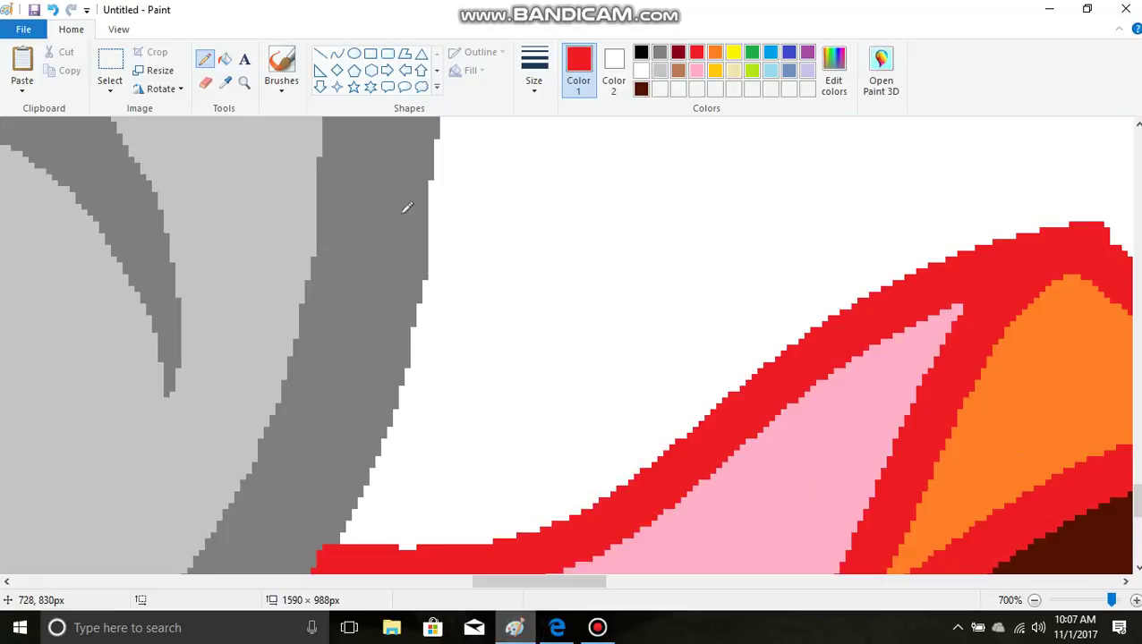
{"action": "scroll", "coordinate": [412, 201], "scroll_direction": "down", "scroll_amount": 2}
{"action": "scroll", "coordinate": [691, 258], "scroll_direction": "up", "scroll_amount": 1}
{"action": "left_click", "coordinate": [244, 83]}
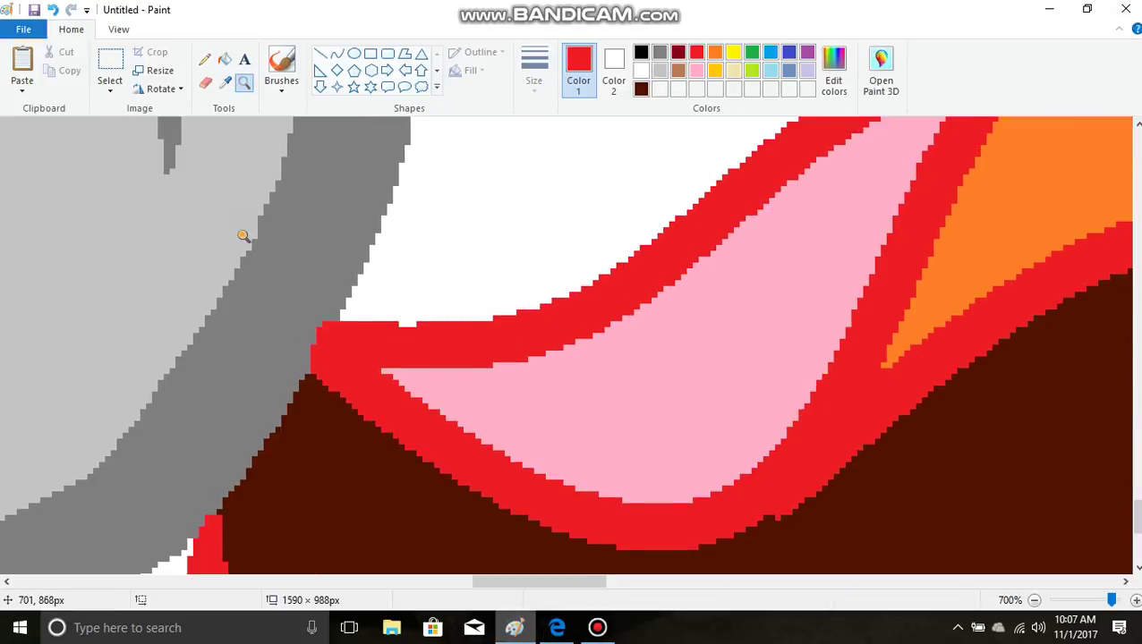
{"action": "right_click", "coordinate": [243, 234]}
{"action": "right_click", "coordinate": [255, 246]}
{"action": "right_click", "coordinate": [268, 260]}
{"action": "right_click", "coordinate": [276, 267]}
{"action": "right_click", "coordinate": [273, 267]}
{"action": "right_click", "coordinate": [255, 265]}
{"action": "right_click", "coordinate": [244, 272]}
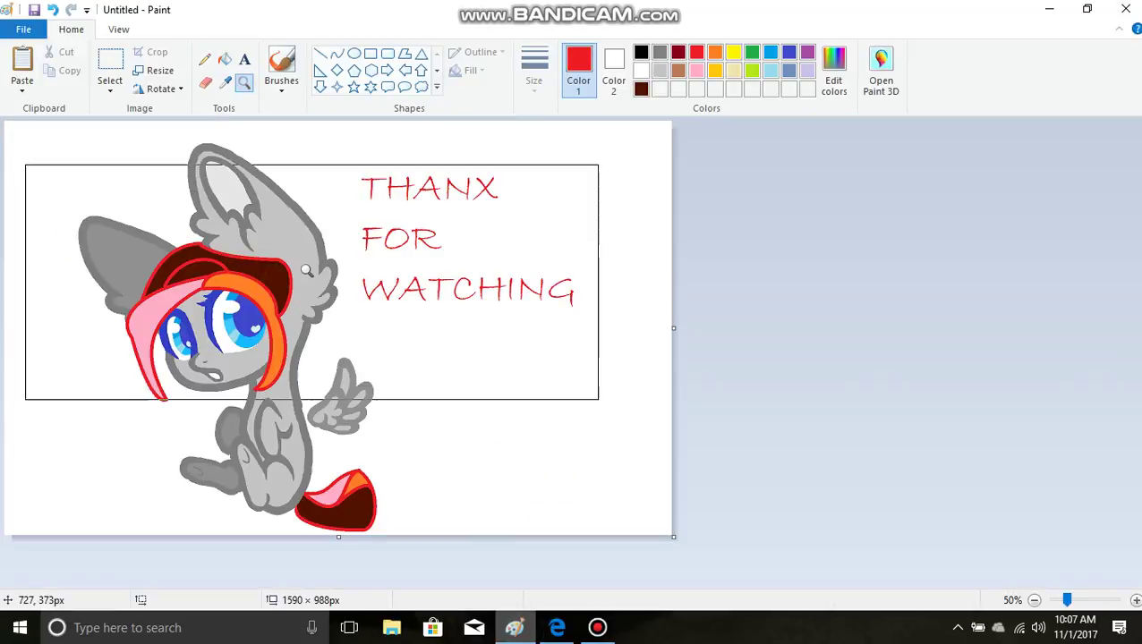
{"action": "left_click", "coordinate": [228, 60]}
{"action": "left_click", "coordinate": [678, 71]}
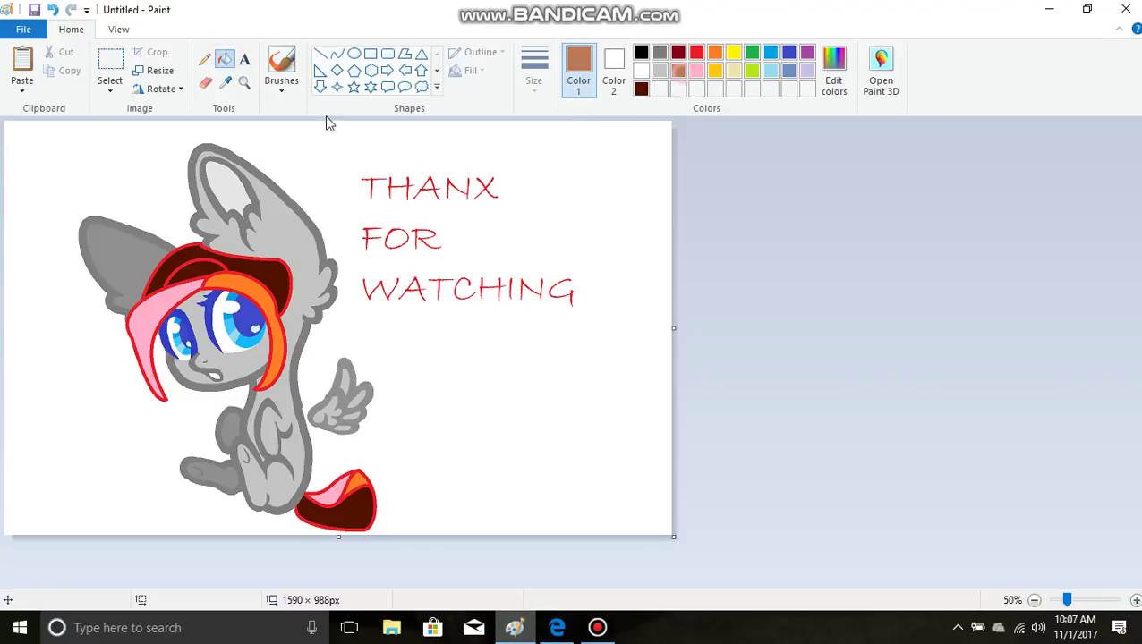
{"action": "left_click", "coordinate": [283, 216]}
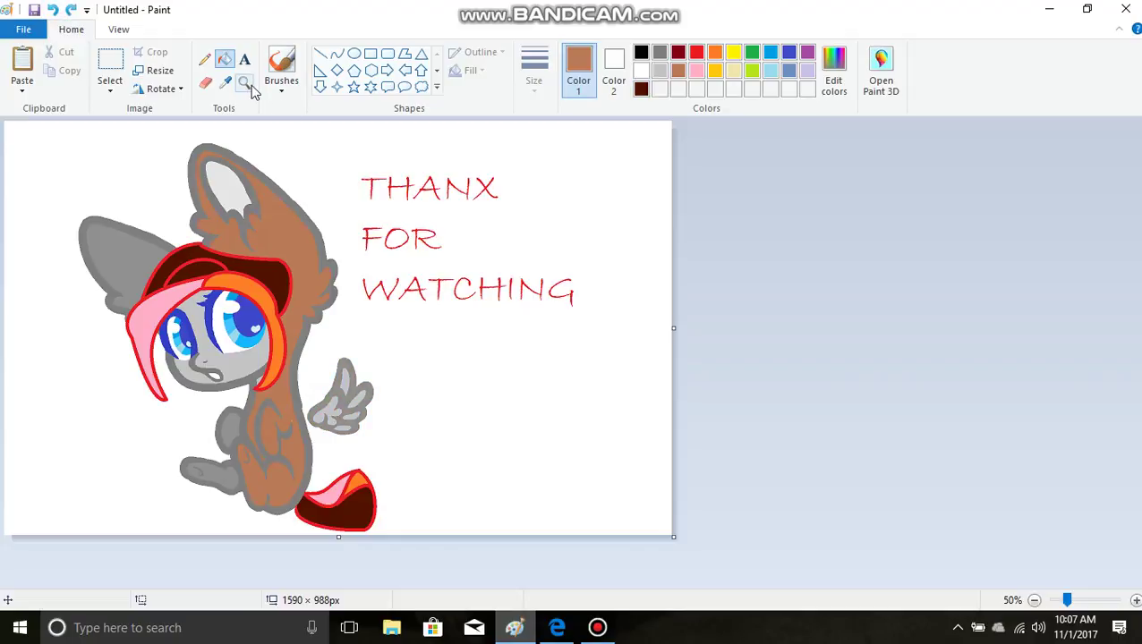
Fill the pony's face and all the light gray feather areas of the wing with the same brown
{"action": "left_click", "coordinate": [363, 383]}
{"action": "left_click", "coordinate": [224, 60]}
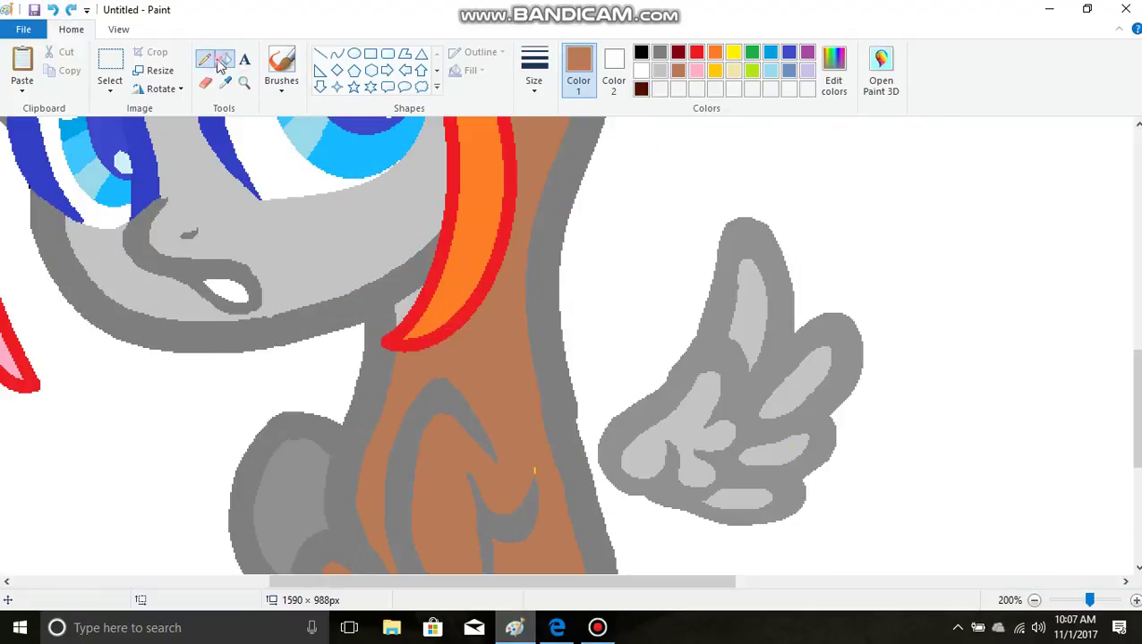
{"action": "left_click", "coordinate": [196, 203]}
{"action": "left_click", "coordinate": [749, 311]}
{"action": "left_click", "coordinate": [787, 395]}
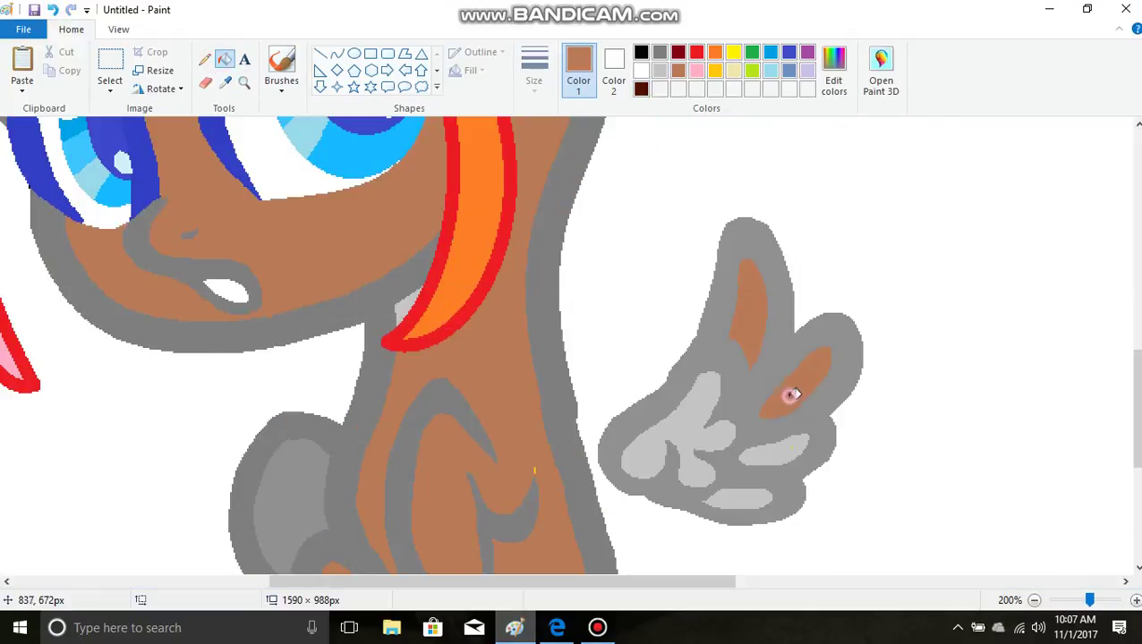
{"action": "left_click", "coordinate": [777, 453]}
{"action": "left_click", "coordinate": [744, 497]}
{"action": "left_click", "coordinate": [683, 433]}
Mix a very dark brown (red 39, green 24, blue 16) and fill the gray outlines of the body and wing with it
{"action": "scroll", "coordinate": [622, 276], "scroll_direction": "down", "scroll_amount": 3}
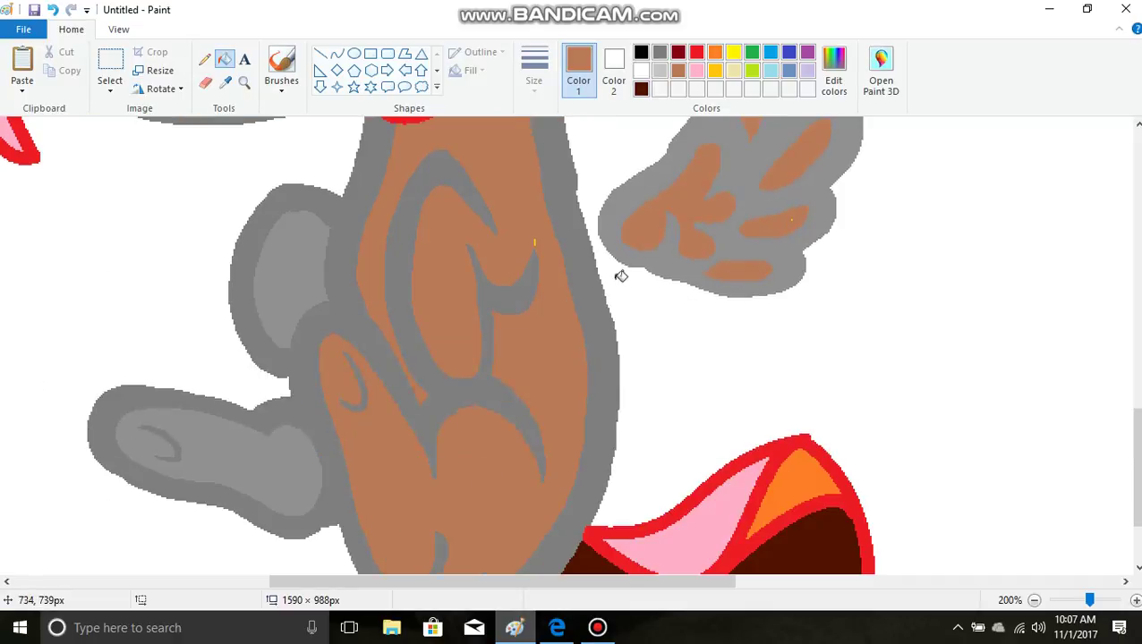
{"action": "left_click", "coordinate": [204, 59]}
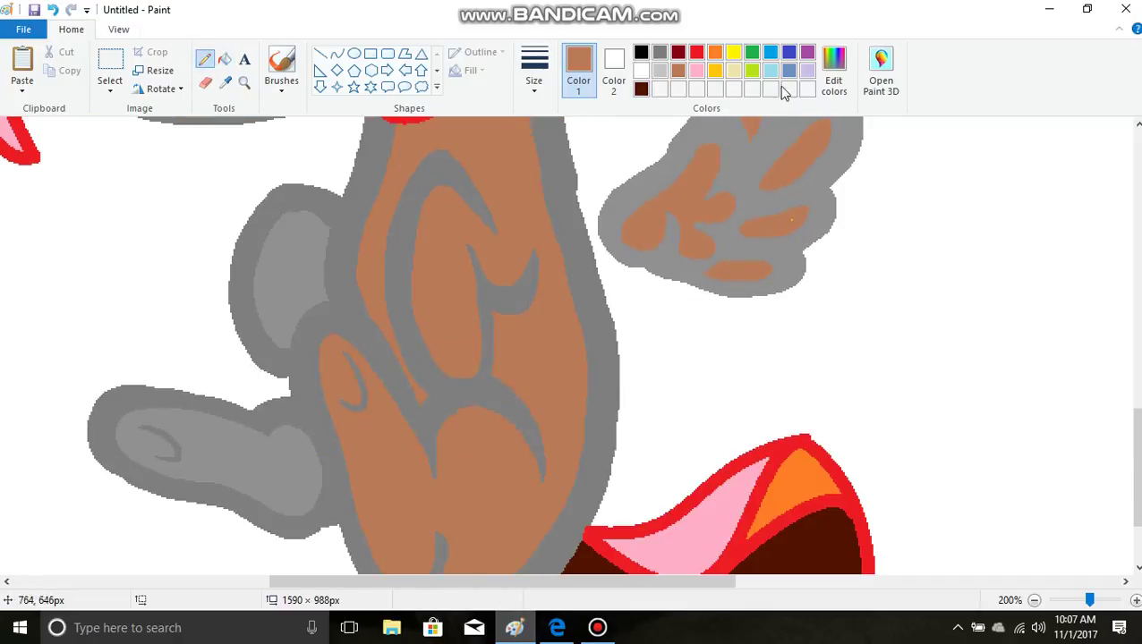
{"action": "left_click", "coordinate": [833, 71]}
{"action": "left_click_drag", "start_coordinate": [750, 268], "coordinate": [753, 340]}
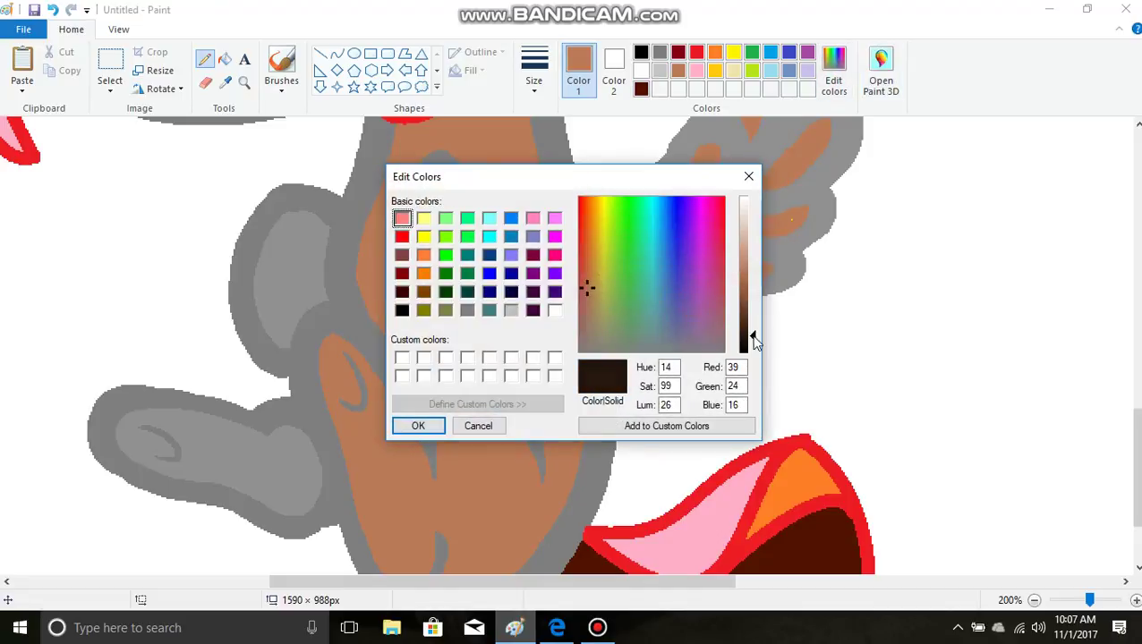
{"action": "left_click", "coordinate": [418, 426]}
{"action": "left_click", "coordinate": [227, 63]}
{"action": "left_click", "coordinate": [346, 196]}
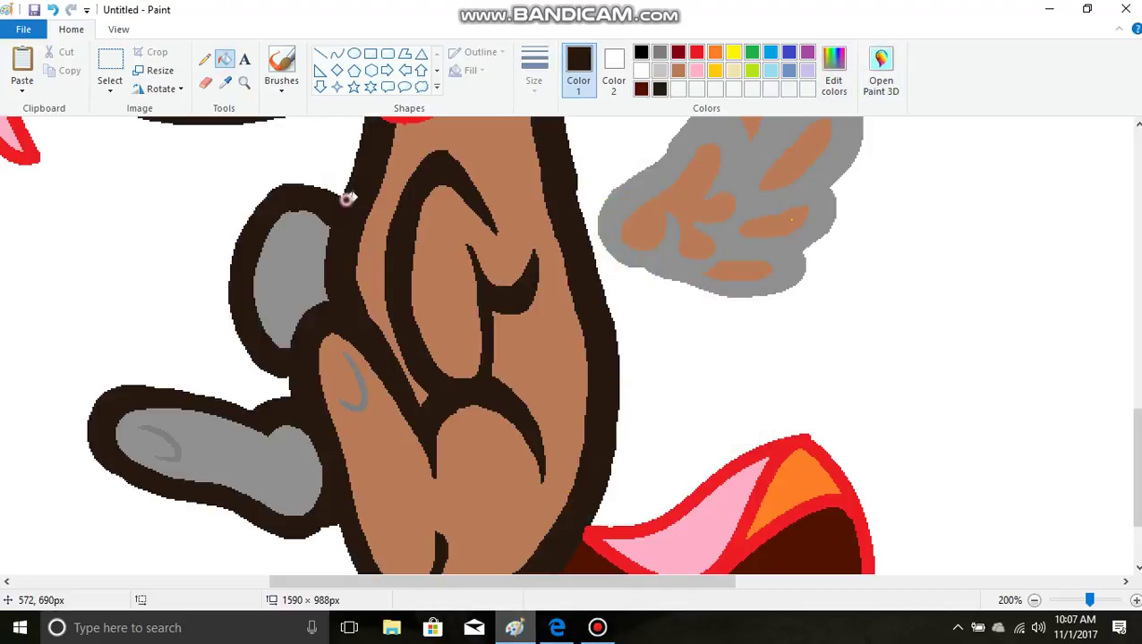
{"action": "left_click", "coordinate": [646, 192]}
Fill the small curved hoof marks on the two lower legs with the very dark brown
{"action": "scroll", "coordinate": [684, 271], "scroll_direction": "down", "scroll_amount": 3}
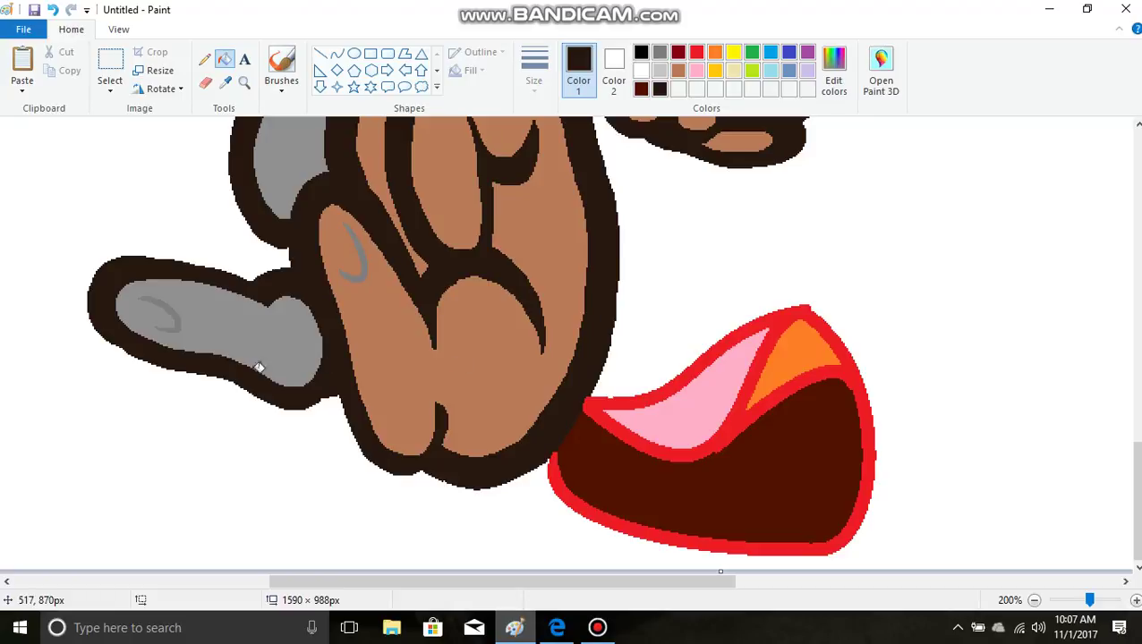
{"action": "left_click", "coordinate": [362, 261]}
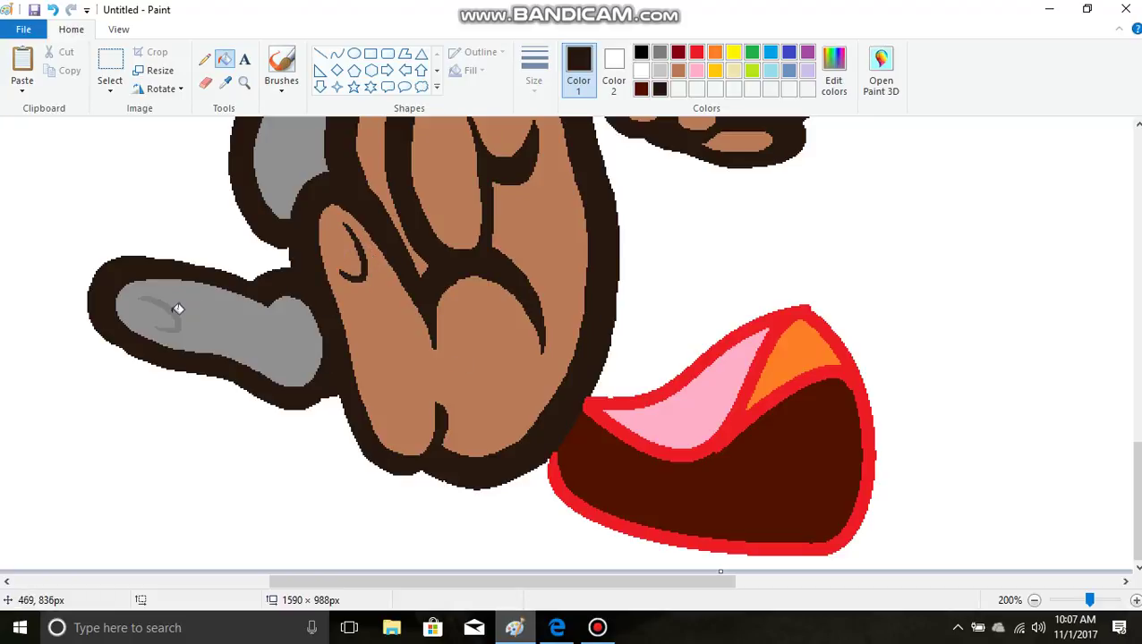
{"action": "key", "text": "XF86AudioLowerVolume"}
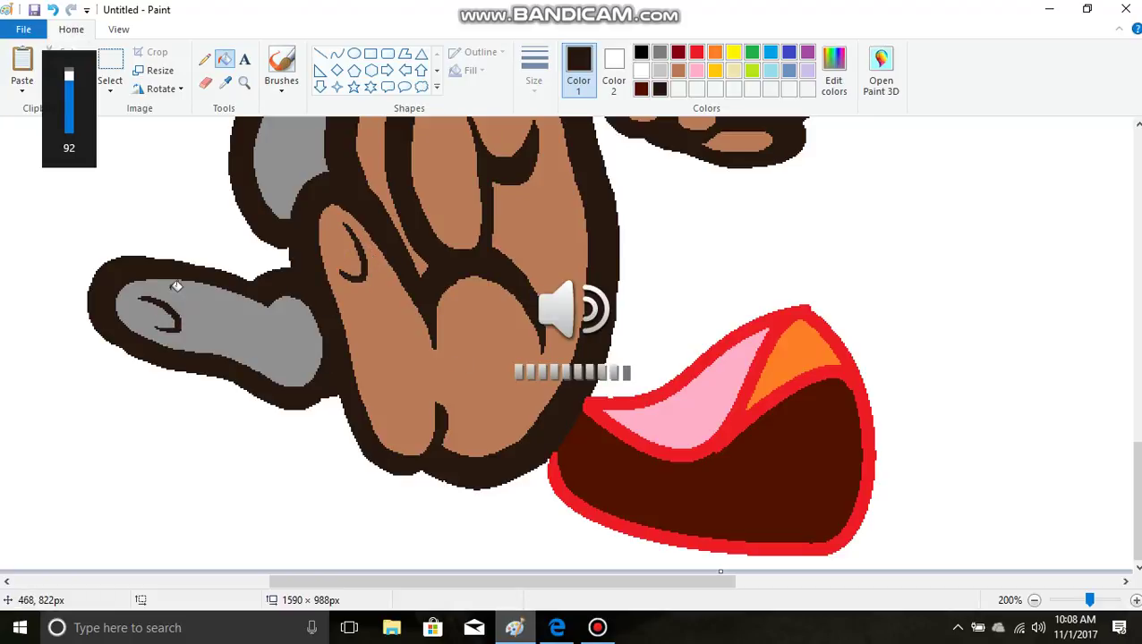
{"action": "scroll", "coordinate": [176, 286], "scroll_direction": "up", "scroll_amount": 6}
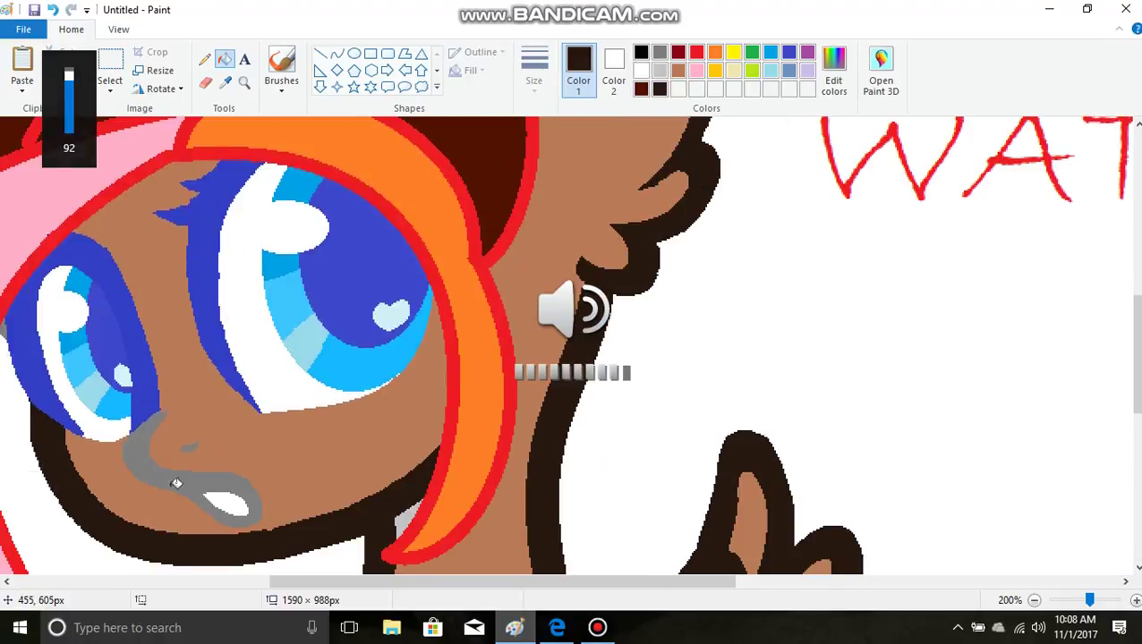
Fill the gray nose and mouth markings on the pony's face with the very dark brown
{"action": "left_click", "coordinate": [189, 447]}
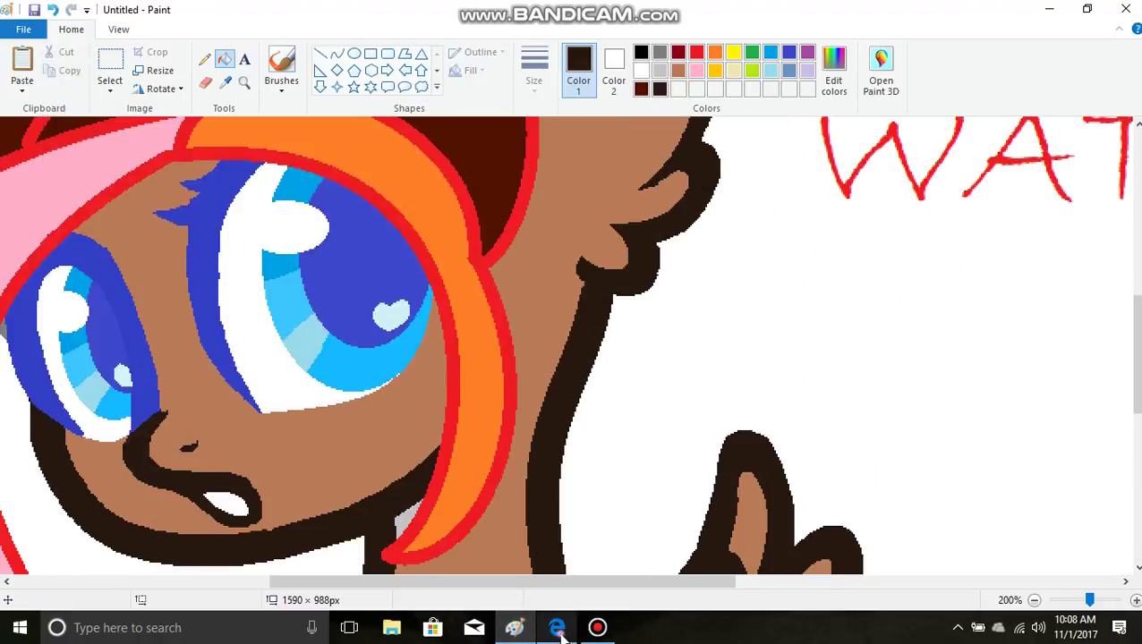
Switch to the Edge browser, return to the mlp songs results and open the video "Under Our Spell [With Lyrics]"
{"action": "left_click", "coordinate": [557, 627]}
{"action": "right_click", "coordinate": [466, 288]}
{"action": "left_click", "coordinate": [491, 391]}
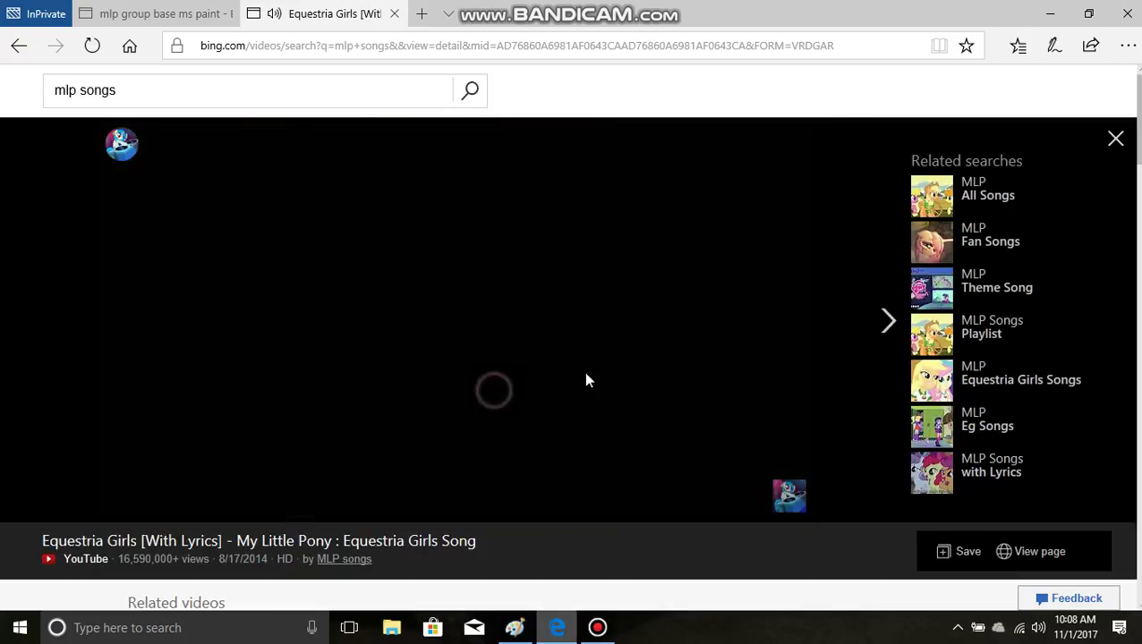
{"action": "left_click", "coordinate": [19, 46]}
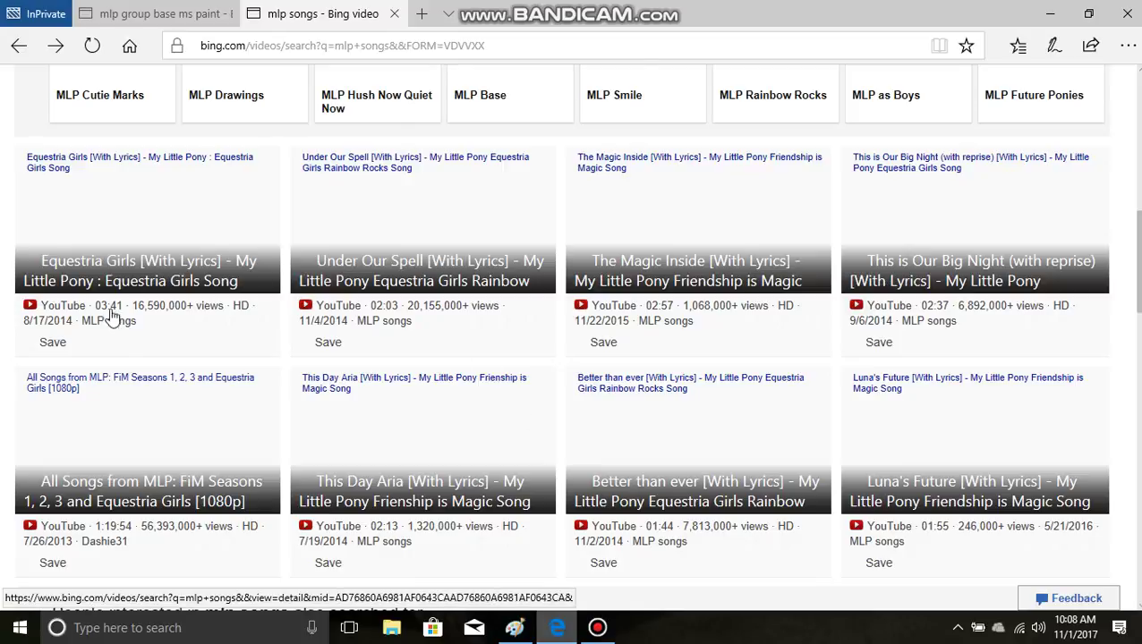
{"action": "left_click", "coordinate": [497, 231]}
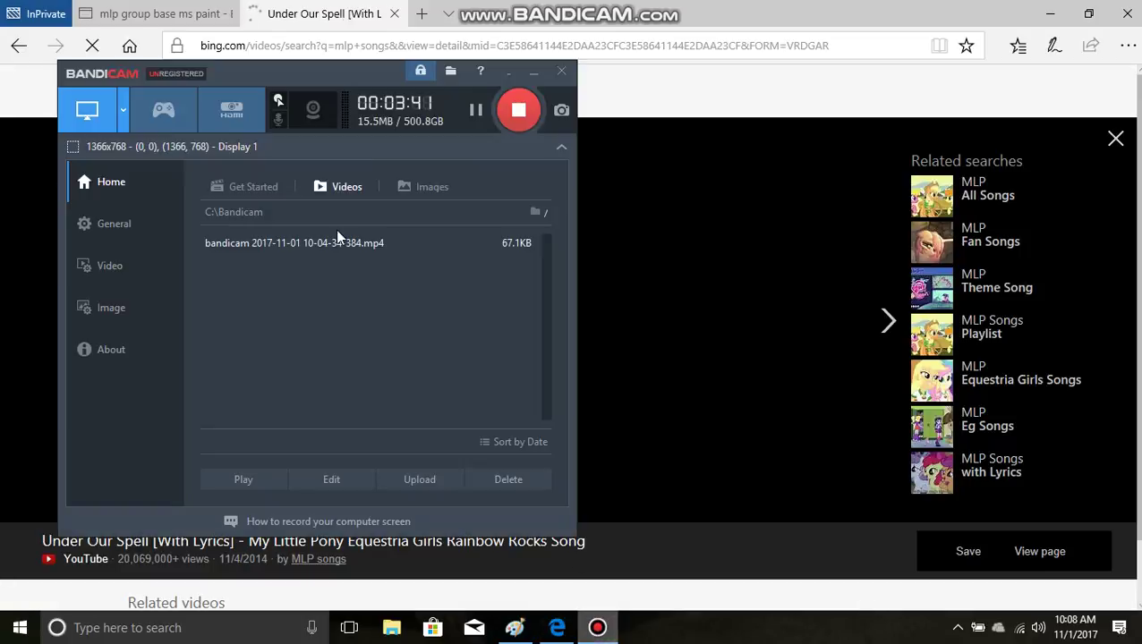
Switch back to Paint, mix a medium-dark brown (red 104, green 64, blue 43) and fill the two gray far limbs with it
{"action": "left_click", "coordinate": [515, 627]}
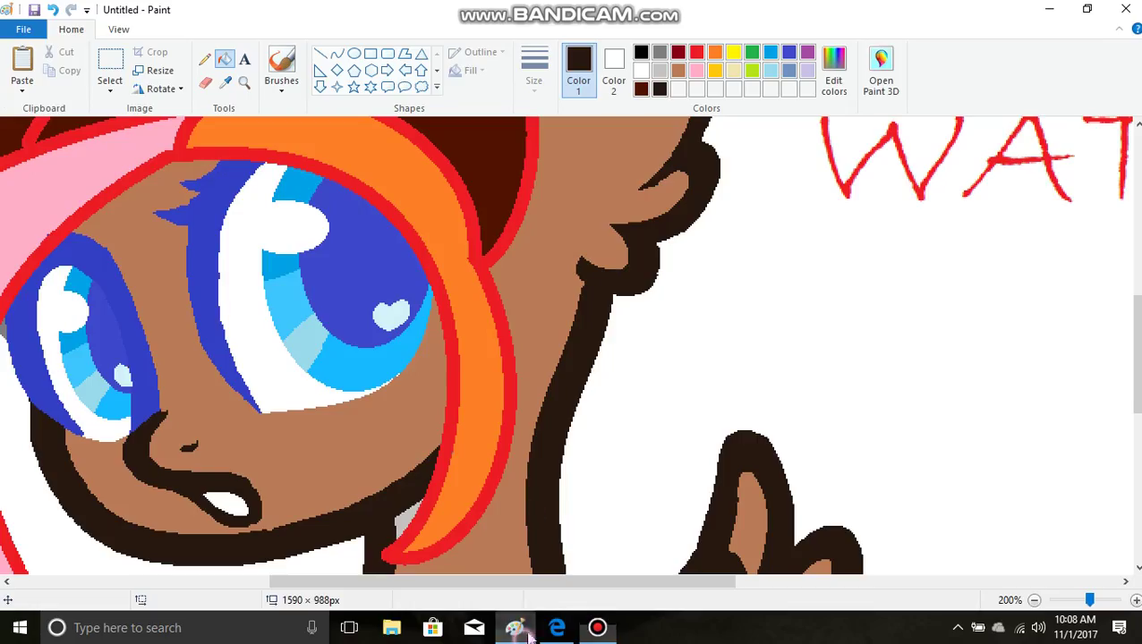
{"action": "scroll", "coordinate": [321, 289], "scroll_direction": "down", "scroll_amount": 3}
{"action": "scroll", "coordinate": [321, 289], "scroll_direction": "down", "scroll_amount": 5}
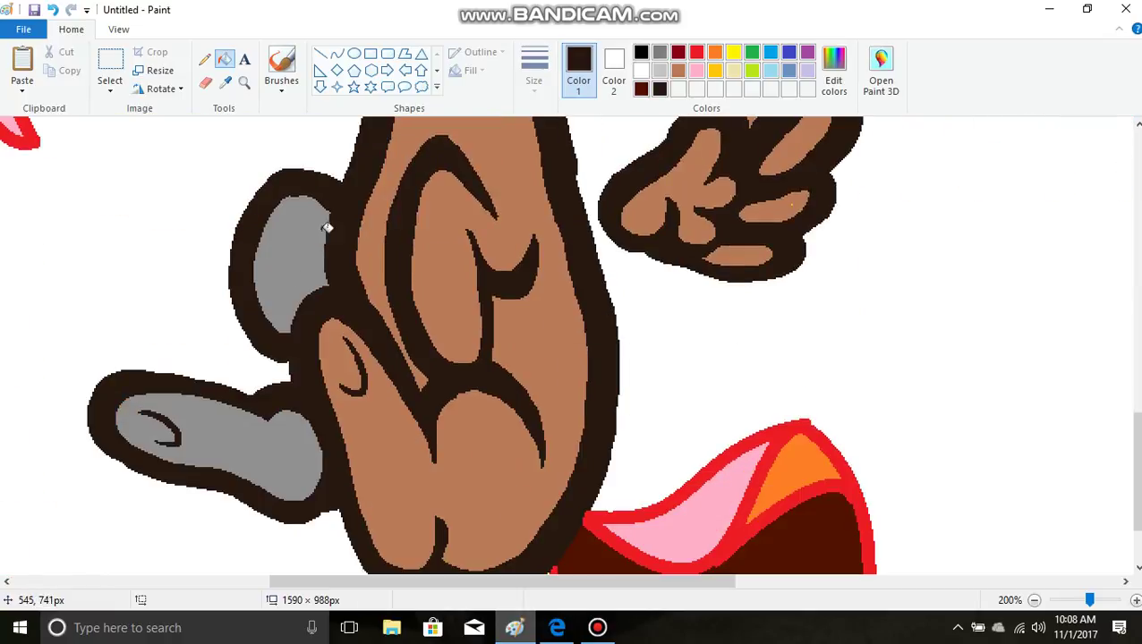
{"action": "left_click", "coordinate": [832, 67]}
{"action": "left_click_drag", "start_coordinate": [754, 329], "coordinate": [752, 311]}
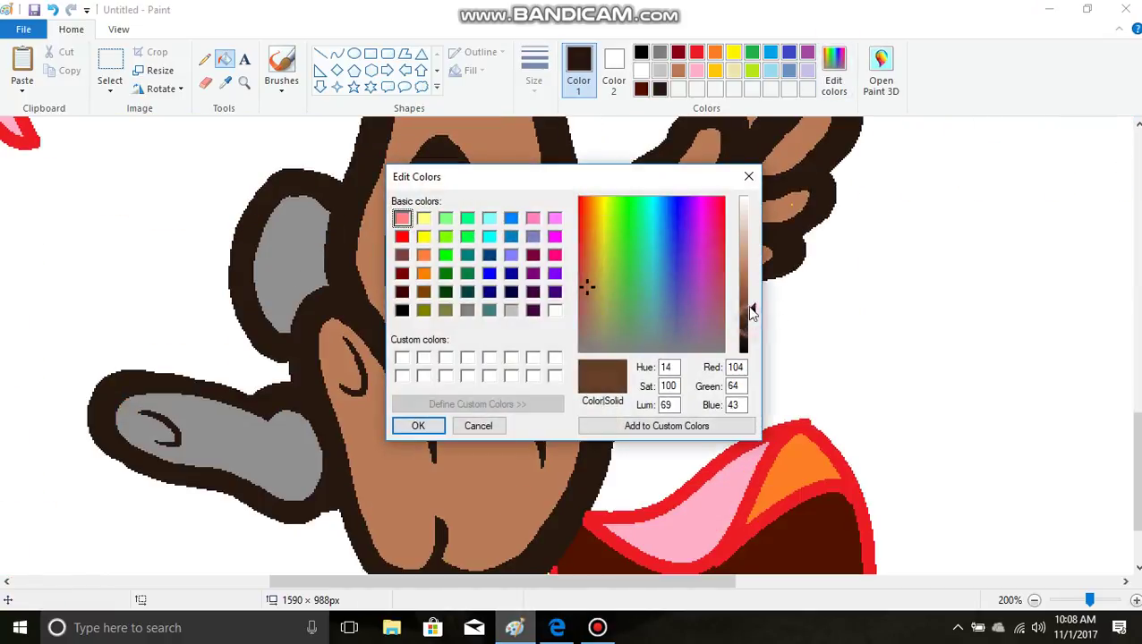
{"action": "left_click", "coordinate": [417, 427]}
{"action": "left_click", "coordinate": [262, 454]}
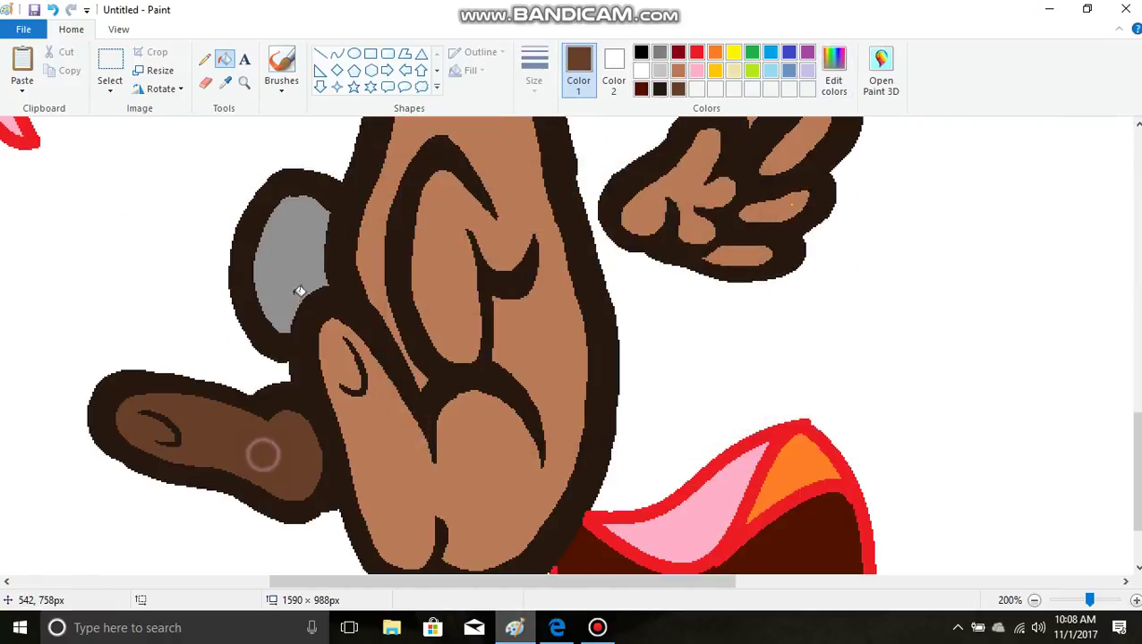
{"action": "left_click", "coordinate": [285, 270]}
Fill the inside of the large ear and the gray far ear with the medium-dark brown
{"action": "scroll", "coordinate": [269, 286], "scroll_direction": "up", "scroll_amount": 3}
{"action": "scroll", "coordinate": [257, 295], "scroll_direction": "up", "scroll_amount": 10}
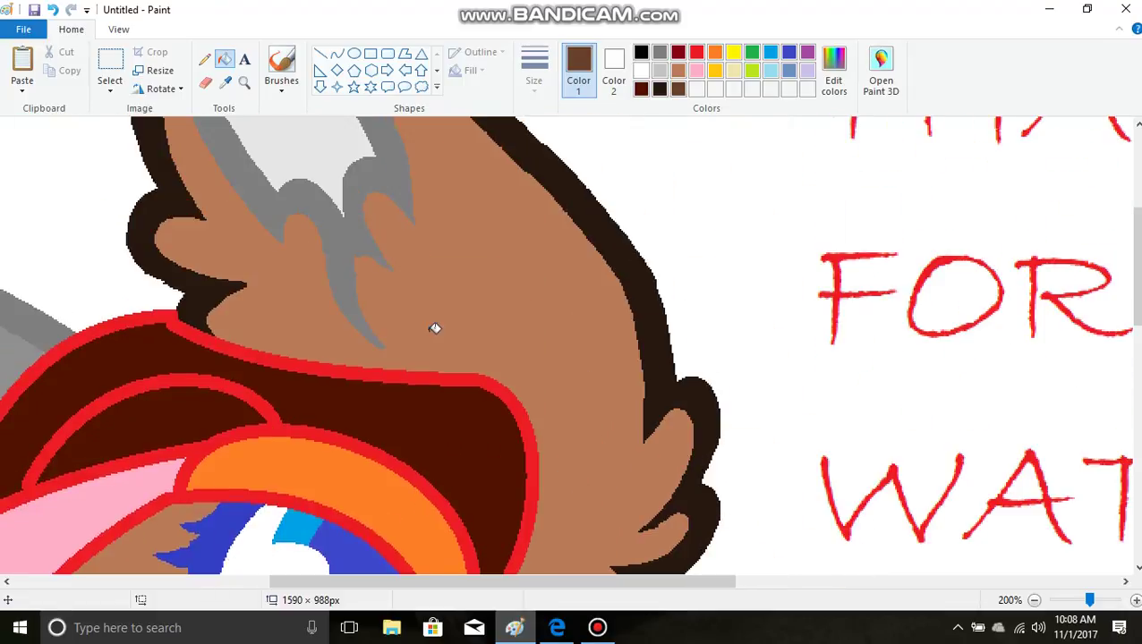
{"action": "left_click", "coordinate": [309, 168]}
{"action": "left_click_drag", "start_coordinate": [581, 589], "coordinate": [388, 589]}
{"action": "left_click", "coordinate": [400, 536]}
Fill the gray outline of the far ear and the inner outline of the large ear with the very dark brown
{"action": "scroll", "coordinate": [336, 367], "scroll_direction": "down", "scroll_amount": 2}
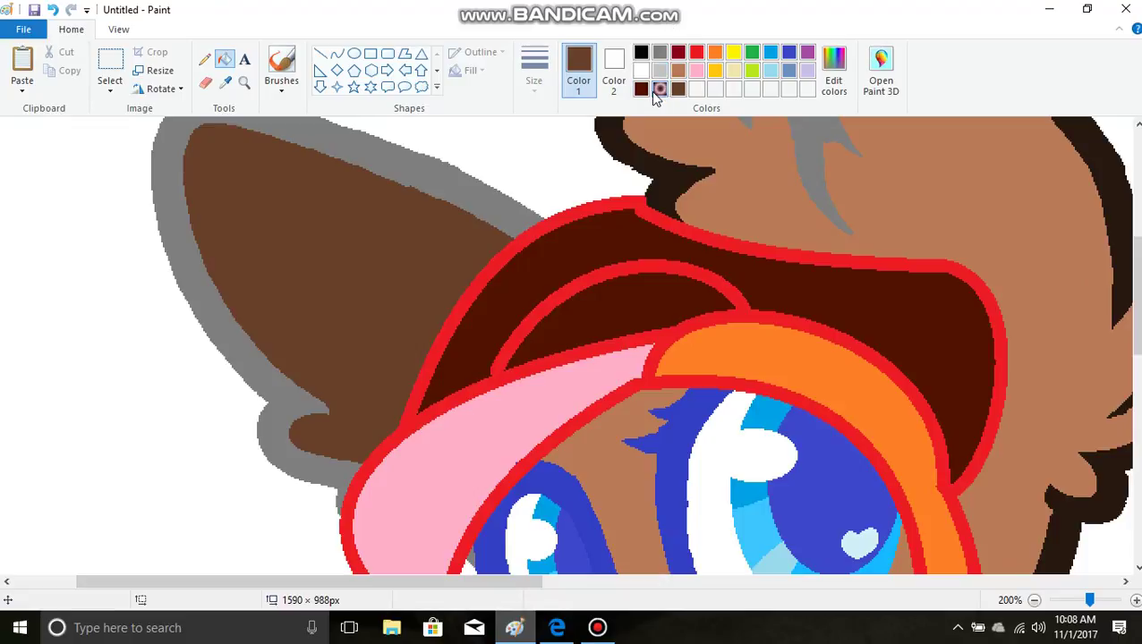
{"action": "left_click", "coordinate": [364, 138]}
{"action": "scroll", "coordinate": [805, 280], "scroll_direction": "up", "scroll_amount": 1}
{"action": "left_click", "coordinate": [811, 247]}
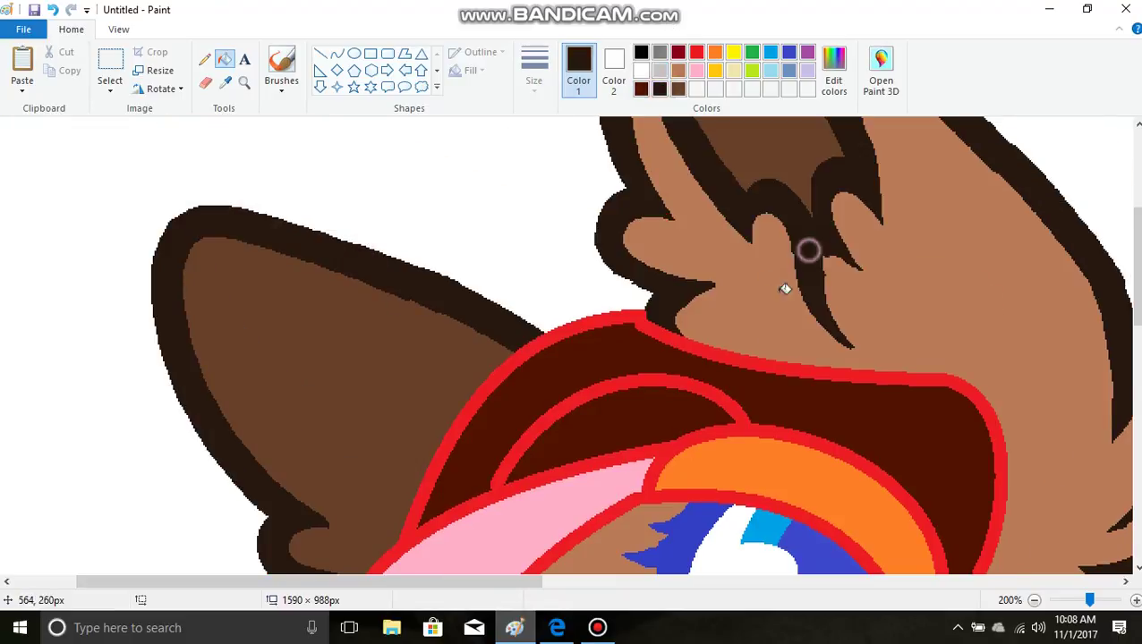
View the whole drawing and extend the canvas downward to a height of 1116 px
{"action": "scroll", "coordinate": [785, 286], "scroll_direction": "down", "scroll_amount": 2}
{"action": "scroll", "coordinate": [730, 339], "scroll_direction": "down", "scroll_amount": 6}
{"action": "scroll", "coordinate": [730, 340], "scroll_direction": "up", "scroll_amount": 4}
{"action": "scroll", "coordinate": [716, 421], "scroll_direction": "down", "scroll_amount": 4}
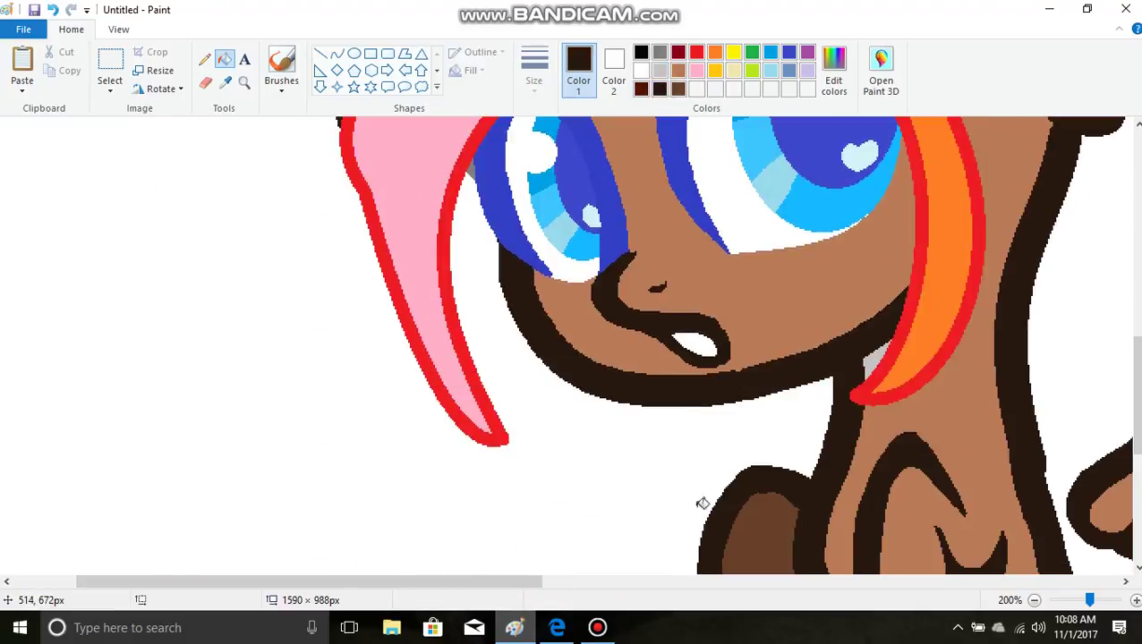
{"action": "left_click", "coordinate": [243, 83]}
{"action": "right_click", "coordinate": [511, 286]}
{"action": "right_click", "coordinate": [576, 288]}
{"action": "right_click", "coordinate": [576, 288]}
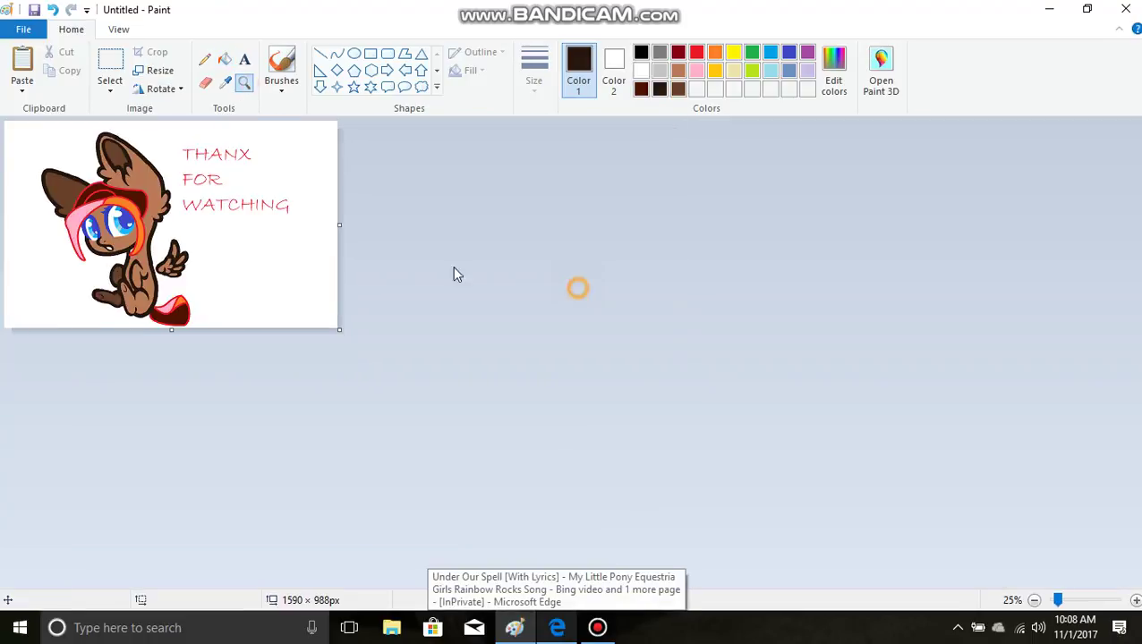
{"action": "left_click", "coordinate": [158, 222]}
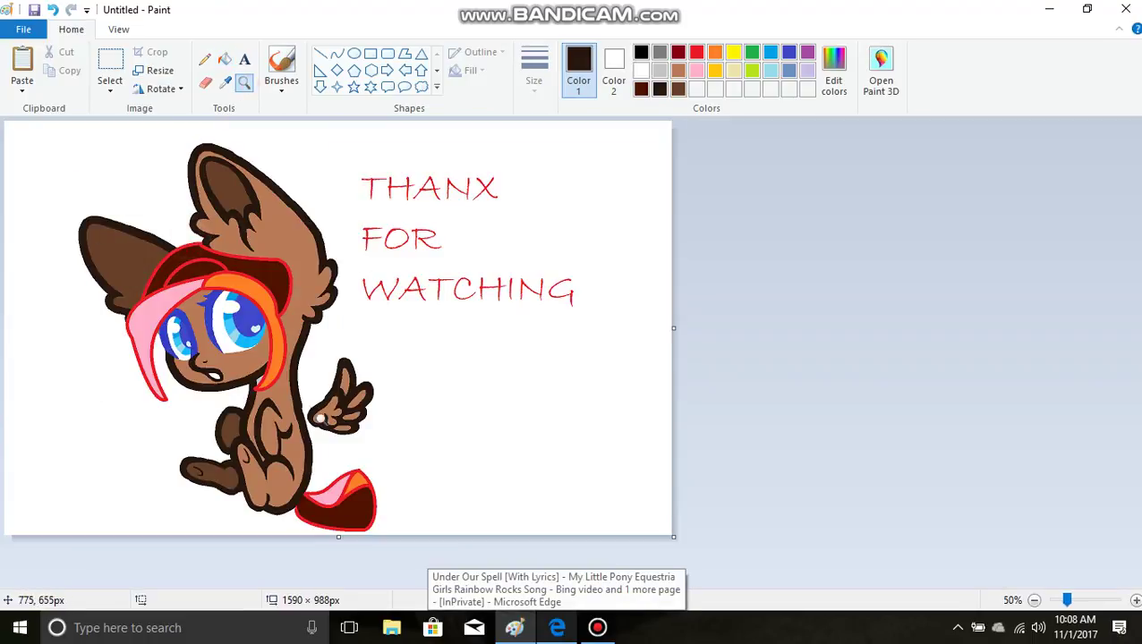
{"action": "left_click_drag", "start_coordinate": [337, 538], "coordinate": [351, 594]}
Fill the dark blue pupils of both eyes with the palette's green
{"action": "left_click", "coordinate": [389, 271]}
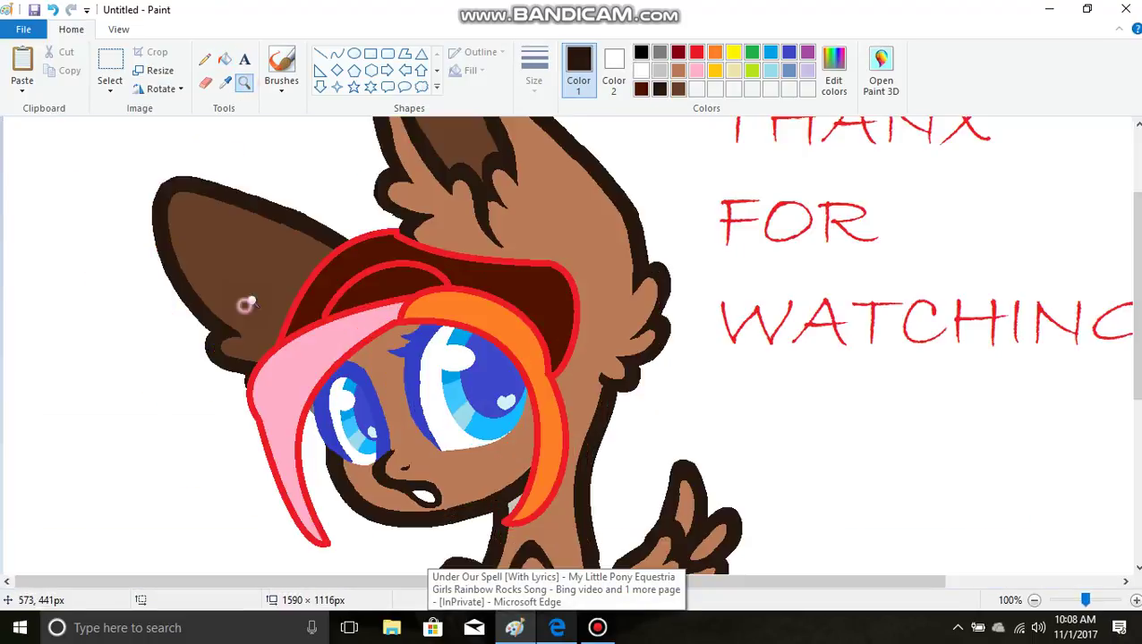
{"action": "right_click", "coordinate": [374, 298]}
{"action": "right_click", "coordinate": [288, 265]}
{"action": "left_click", "coordinate": [228, 290]}
{"action": "left_click", "coordinate": [302, 295]}
{"action": "left_click", "coordinate": [470, 384]}
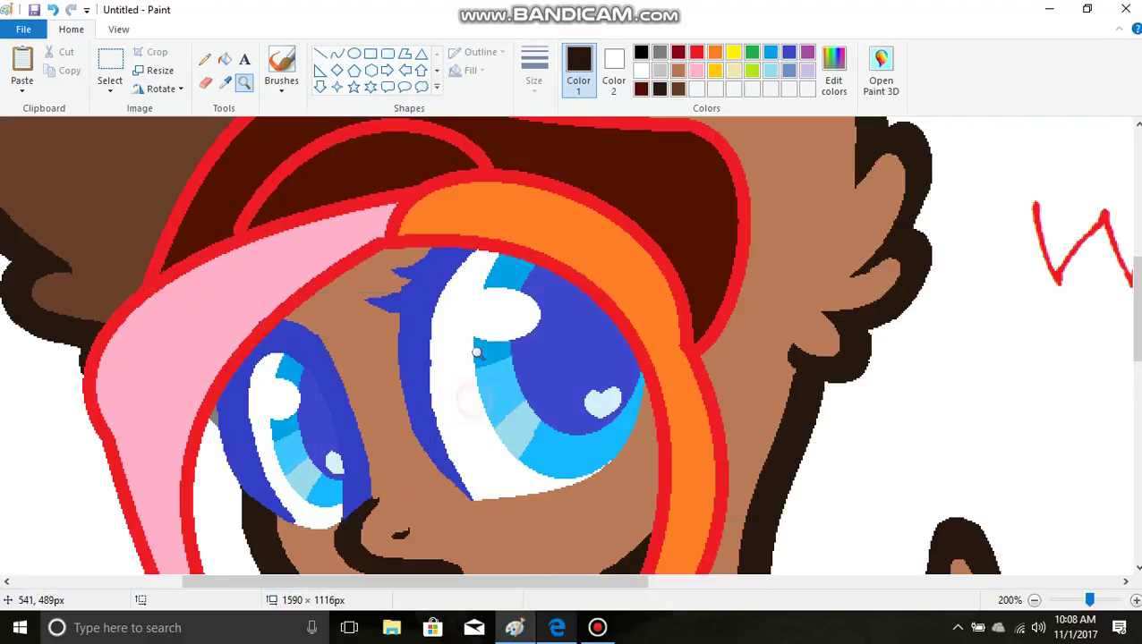
{"action": "left_click", "coordinate": [469, 347]}
{"action": "scroll", "coordinate": [295, 224], "scroll_direction": "down", "scroll_amount": 2}
{"action": "left_click", "coordinate": [225, 62]}
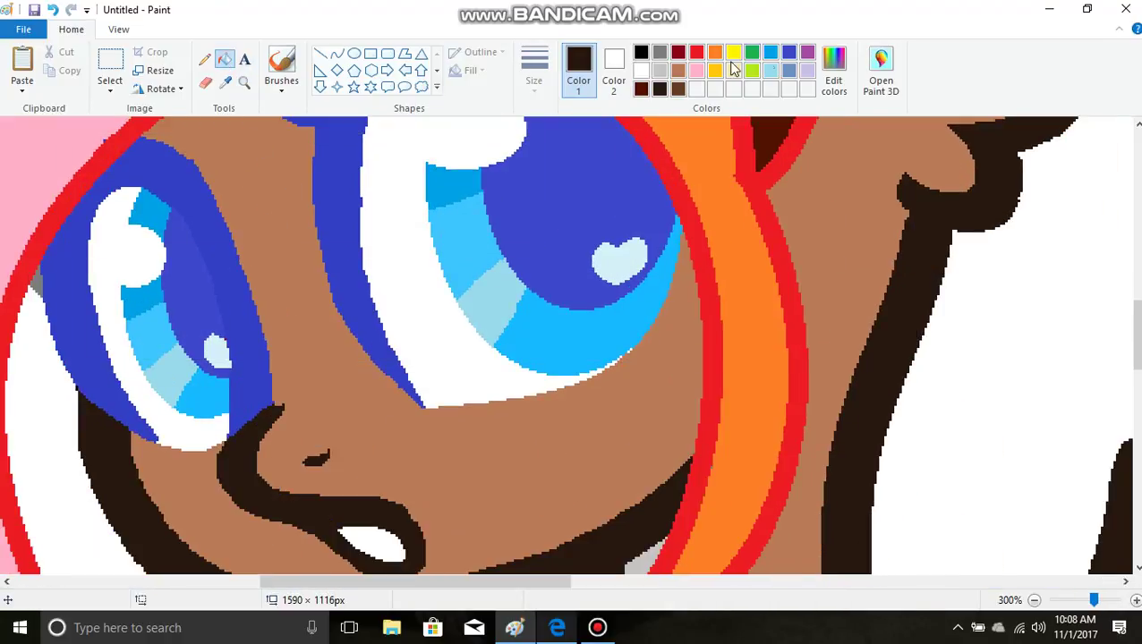
{"action": "left_click", "coordinate": [752, 52]}
{"action": "left_click", "coordinate": [183, 313]}
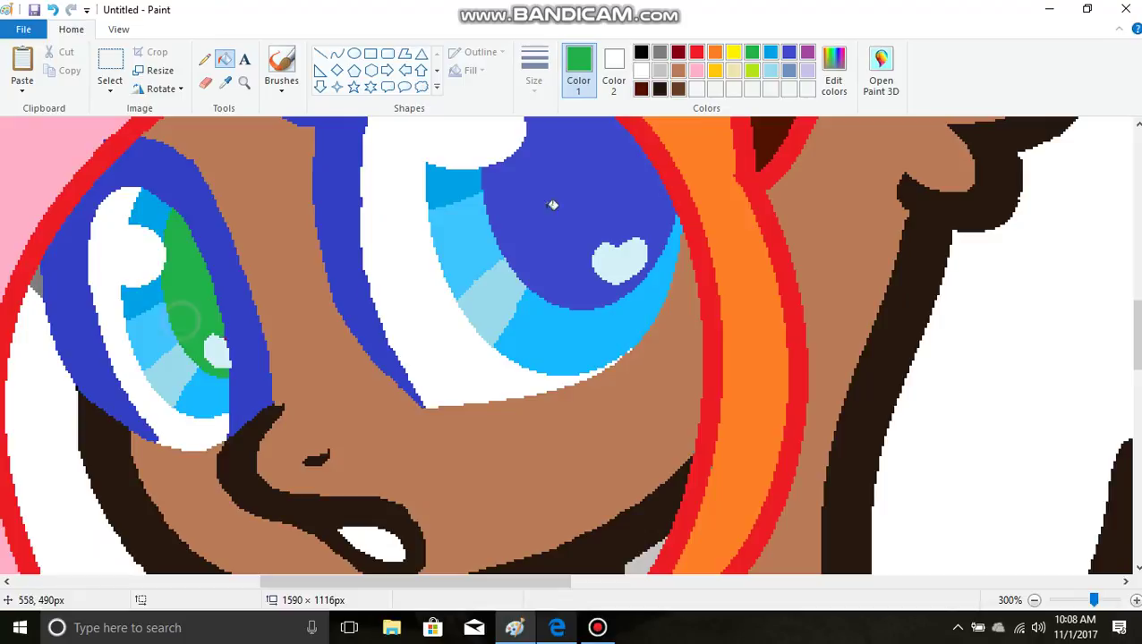
{"action": "left_click", "coordinate": [552, 188]}
Mix a dark green from the current green and fill the blue lash outlines of both eyes with it
{"action": "left_click", "coordinate": [833, 71]}
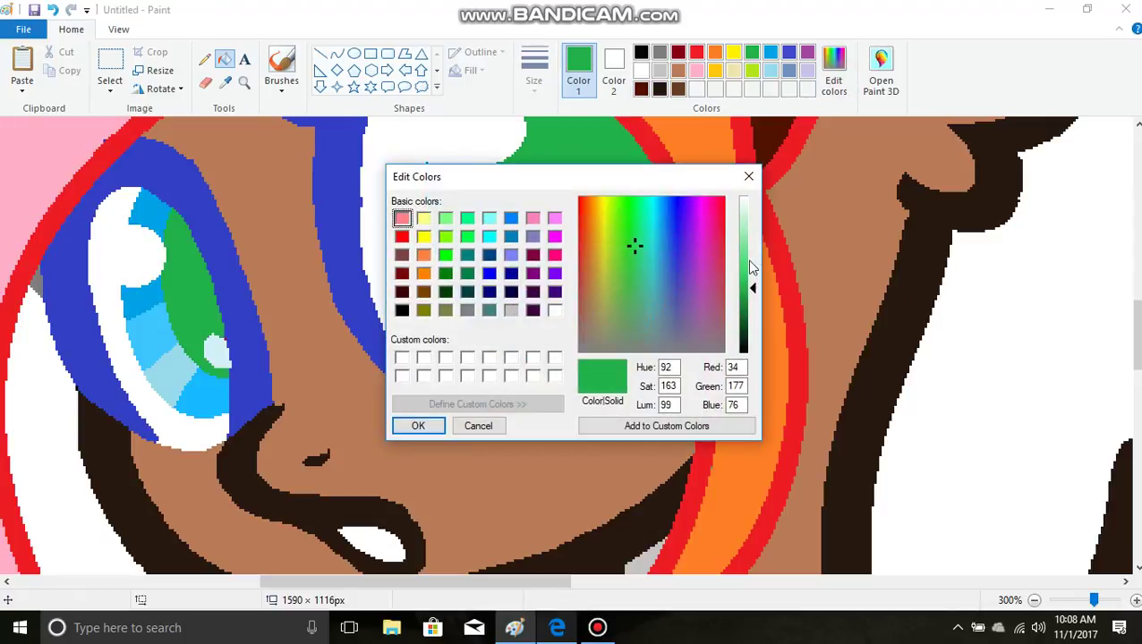
{"action": "left_click_drag", "start_coordinate": [752, 288], "coordinate": [752, 327]}
{"action": "left_click", "coordinate": [418, 426]}
{"action": "left_click", "coordinate": [186, 199]}
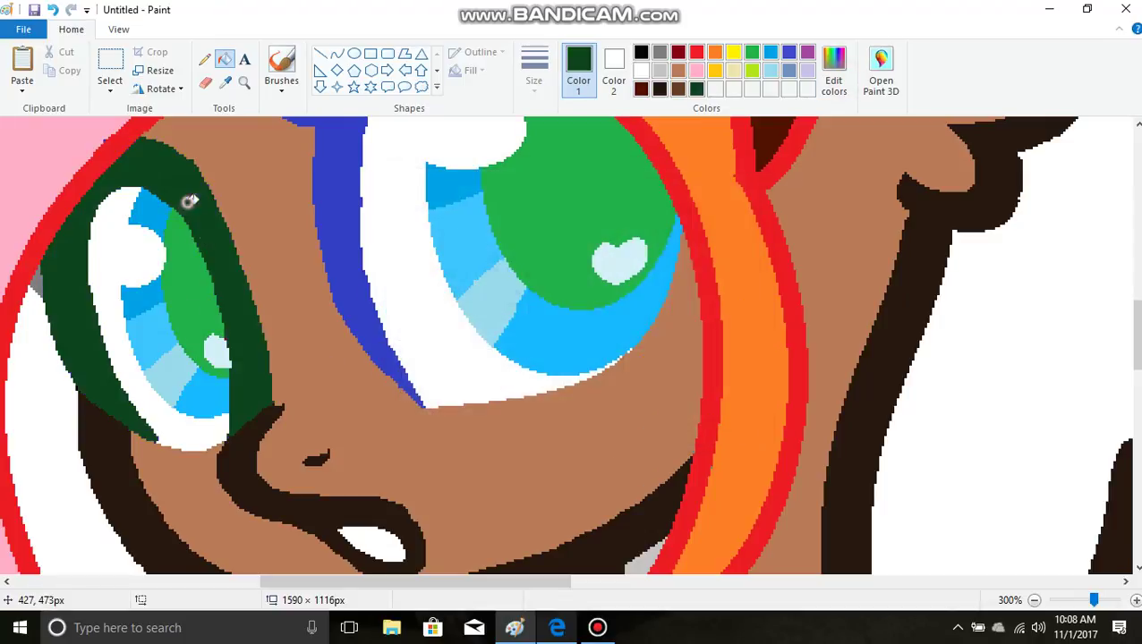
{"action": "left_click", "coordinate": [372, 205]}
{"action": "scroll", "coordinate": [424, 314], "scroll_direction": "up", "scroll_amount": 1}
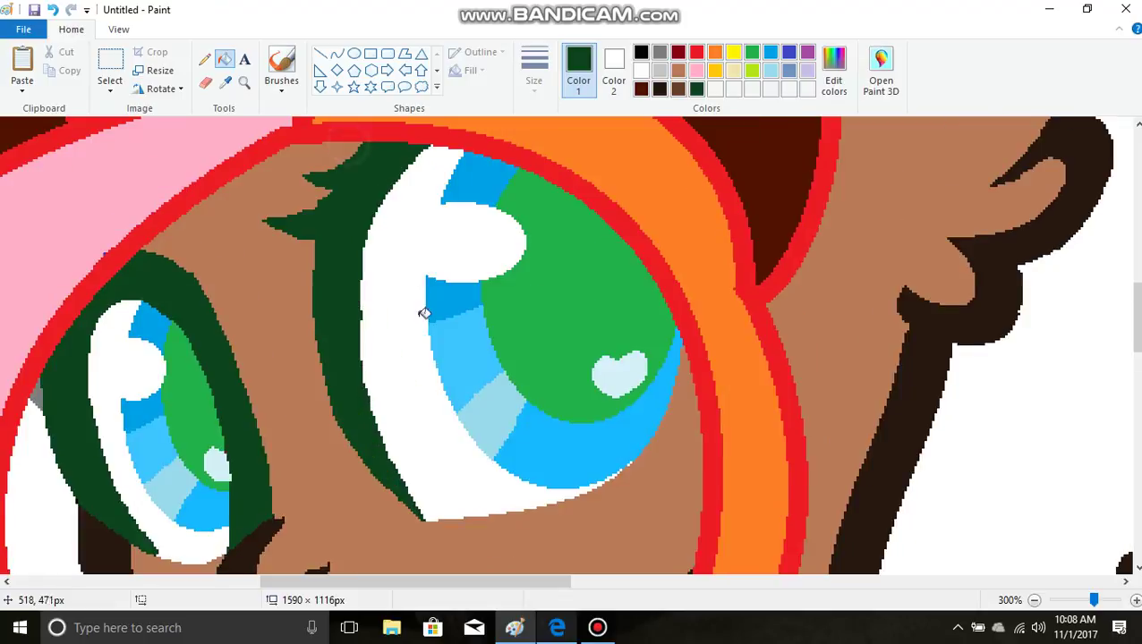
Mix a light green (red 158, green 255, blue 100) and fill the palest blue iris band of both eyes
{"action": "left_click", "coordinate": [835, 61]}
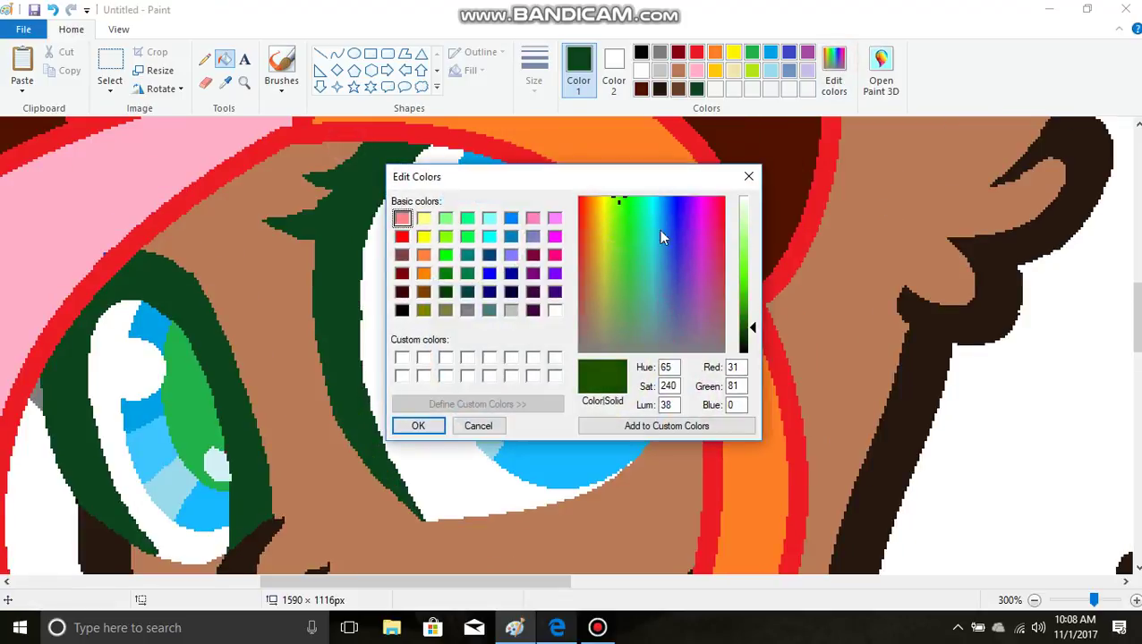
{"action": "left_click_drag", "start_coordinate": [752, 275], "coordinate": [752, 248]}
{"action": "left_click", "coordinate": [418, 426]}
{"action": "left_click", "coordinate": [176, 479]}
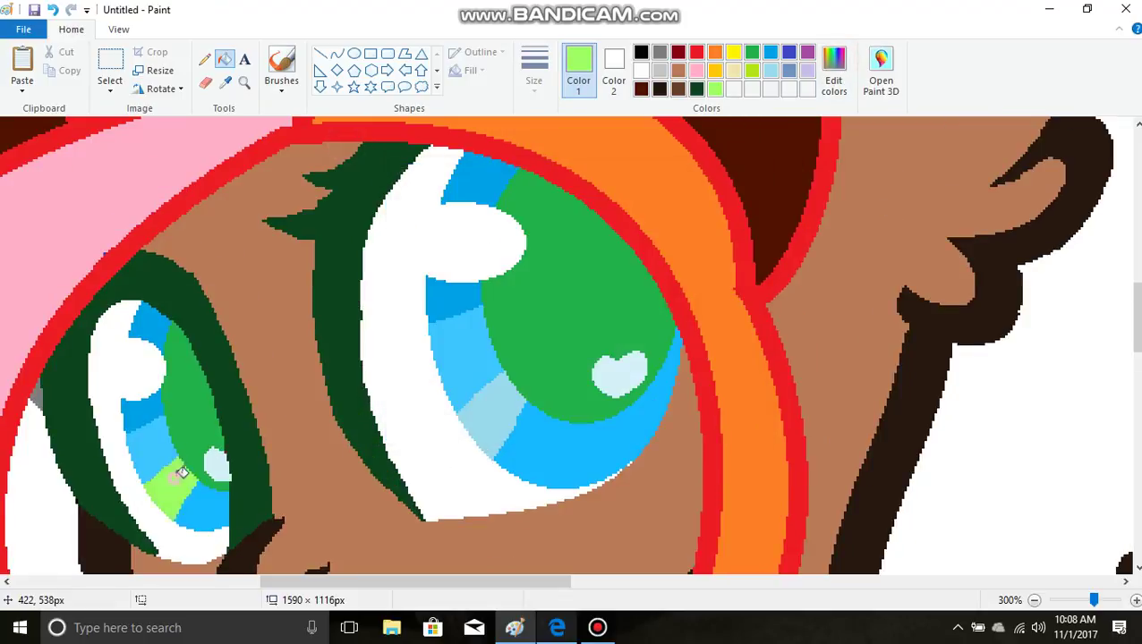
Mix a bright green (red 113, green 255, blue 28) and fill the iris band above the light green one in both eyes
{"action": "left_click", "coordinate": [833, 70]}
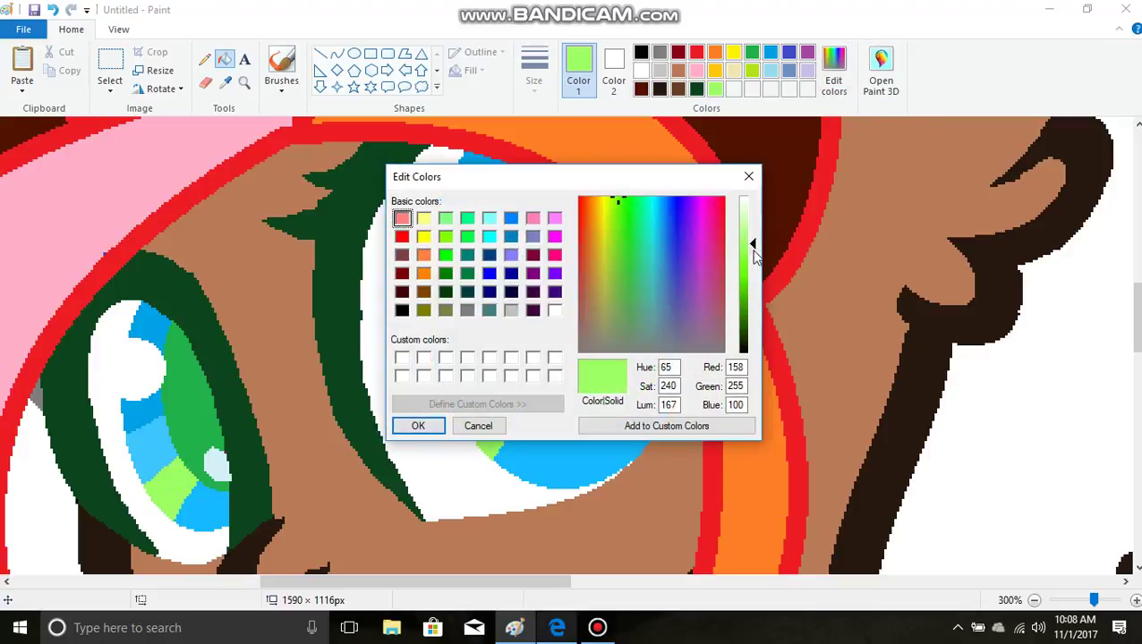
{"action": "left_click_drag", "start_coordinate": [752, 247], "coordinate": [751, 267]}
{"action": "left_click", "coordinate": [427, 430]}
{"action": "left_click", "coordinate": [474, 362]}
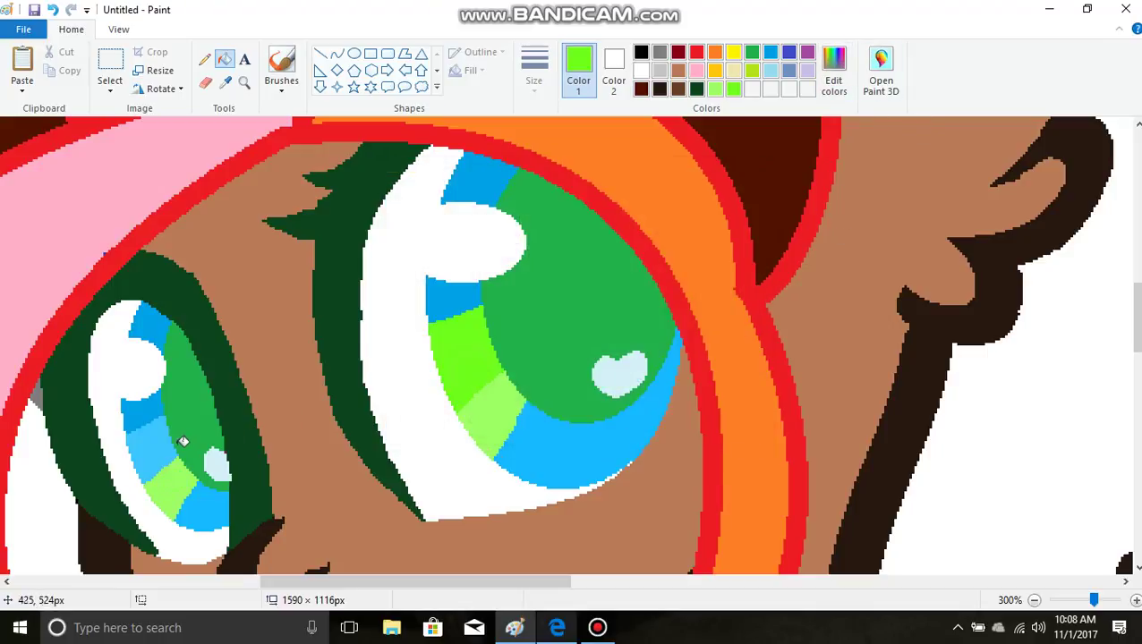
{"action": "left_click", "coordinate": [183, 437]}
Mix a slightly darker green (red 88, green 236, blue 0) and fill the larger eye's remaining blue iris areas
{"action": "left_click", "coordinate": [833, 70]}
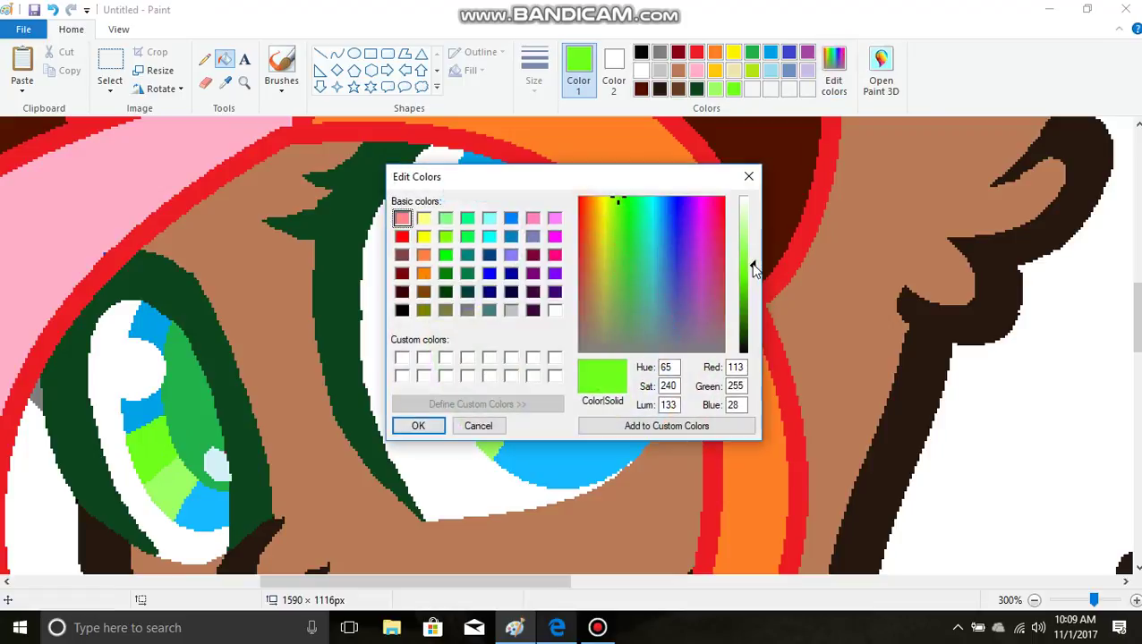
{"action": "left_click_drag", "start_coordinate": [751, 255], "coordinate": [754, 285]}
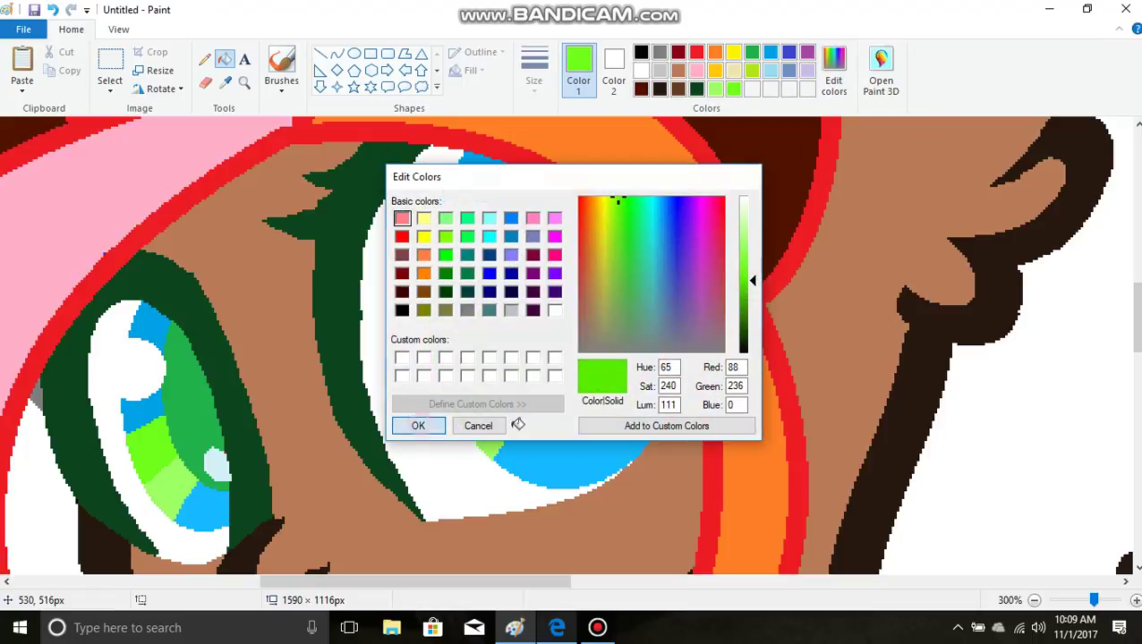
{"action": "left_click", "coordinate": [418, 426]}
{"action": "left_click", "coordinate": [486, 337]}
{"action": "left_click", "coordinate": [454, 295]}
{"action": "left_click", "coordinate": [473, 184]}
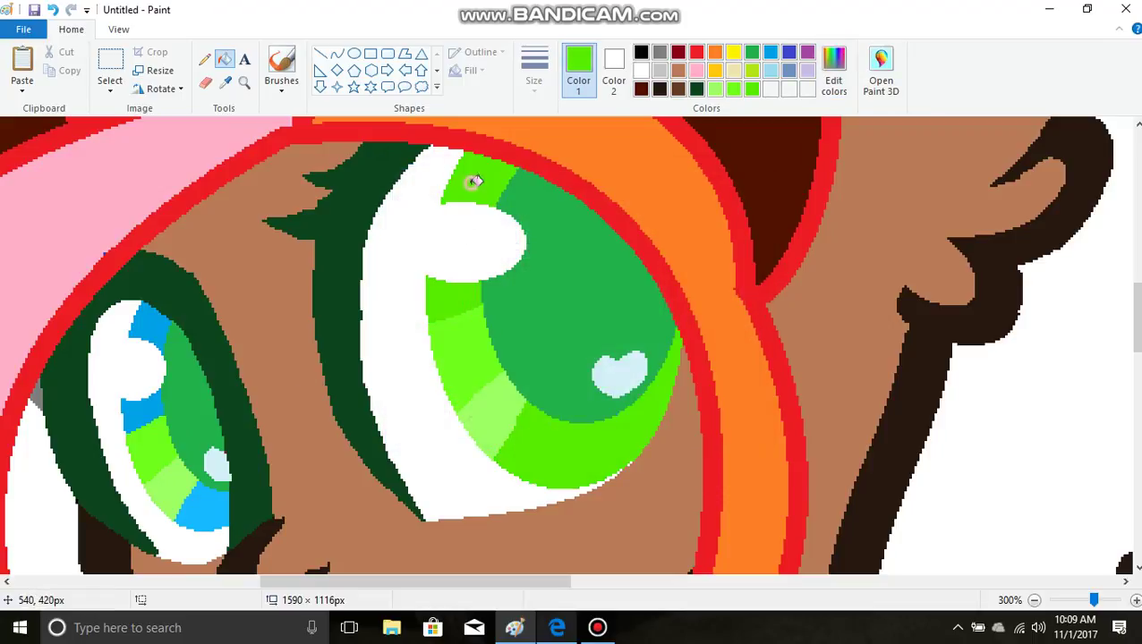
Fill the smaller eye's remaining blue iris areas with the same green, undoing the stray fill of the eye white
{"action": "left_click", "coordinate": [151, 397]}
{"action": "left_click", "coordinate": [154, 358]}
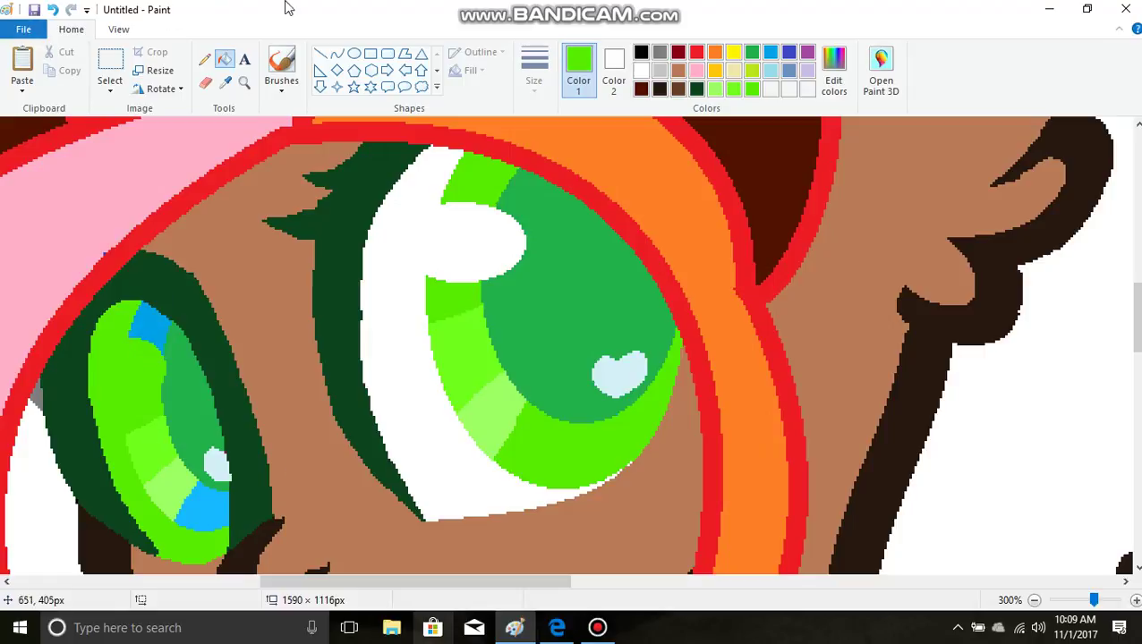
{"action": "left_click", "coordinate": [52, 9]}
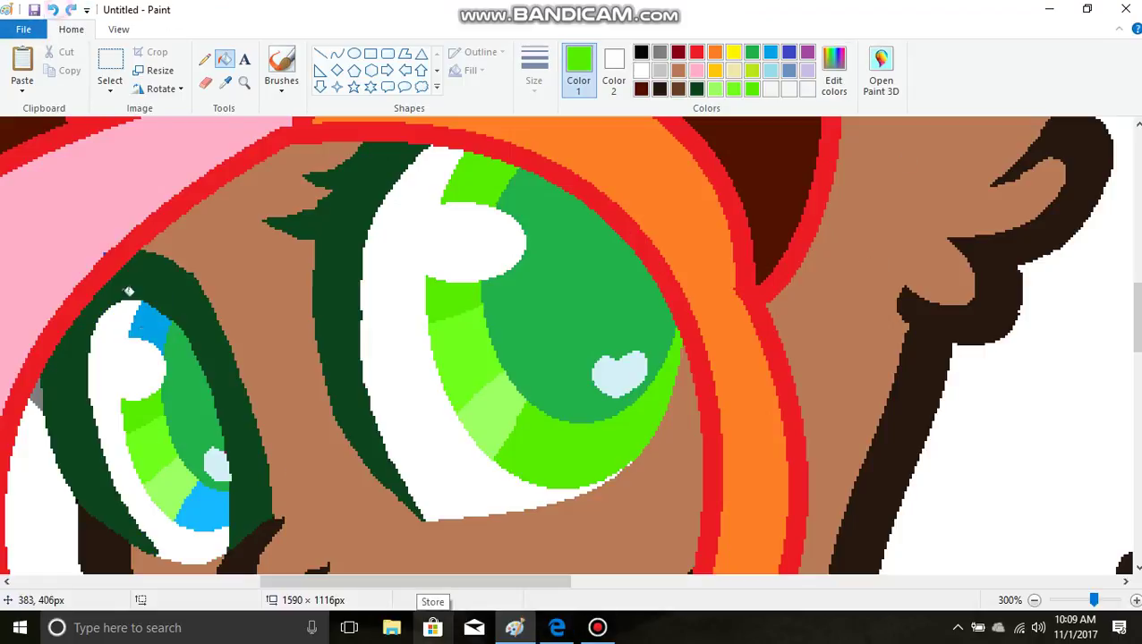
{"action": "left_click", "coordinate": [145, 325]}
{"action": "left_click", "coordinate": [202, 506]}
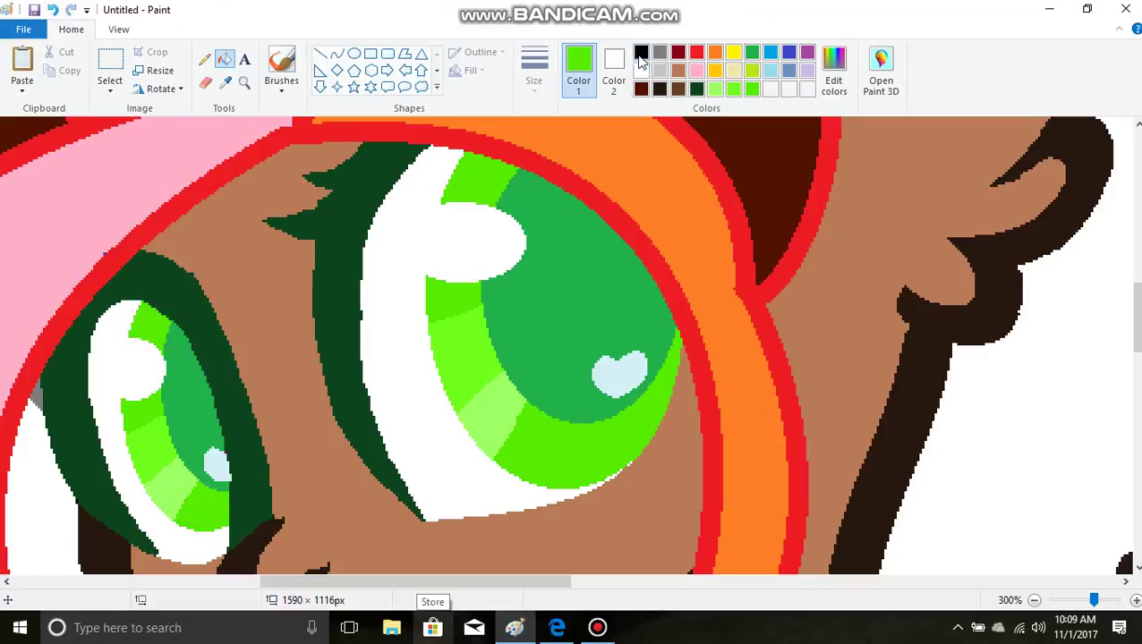
Try filling the larger eye's white and heart highlight with black, and undo both fills
{"action": "left_click", "coordinate": [641, 52]}
{"action": "left_click", "coordinate": [424, 214]}
{"action": "left_click", "coordinate": [616, 372]}
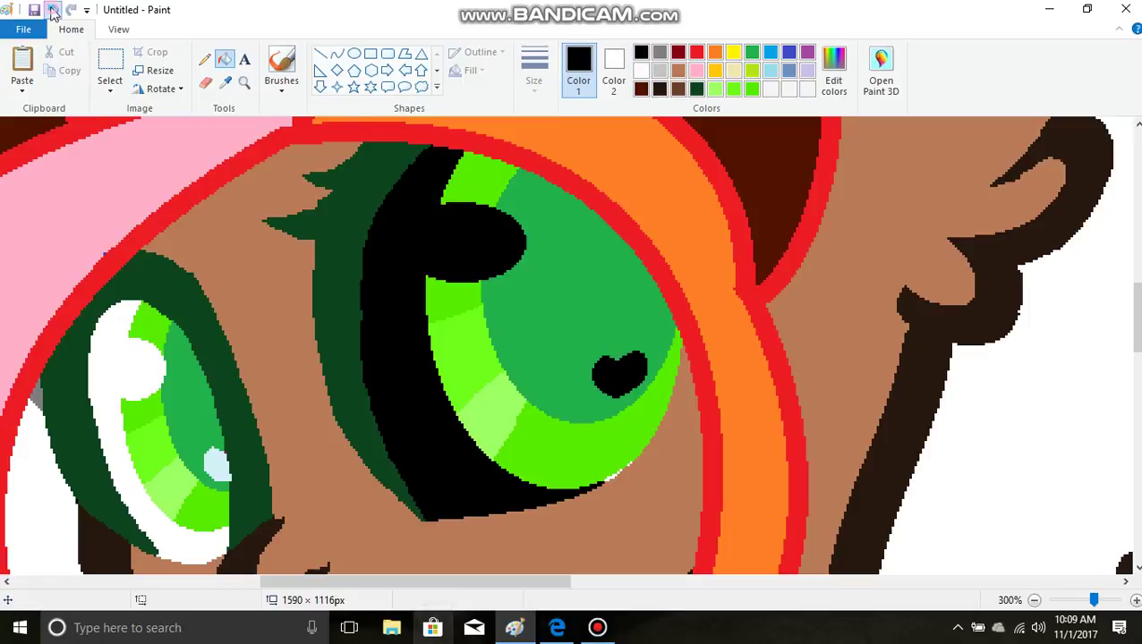
{"action": "left_click", "coordinate": [52, 10]}
{"action": "left_click", "coordinate": [52, 10]}
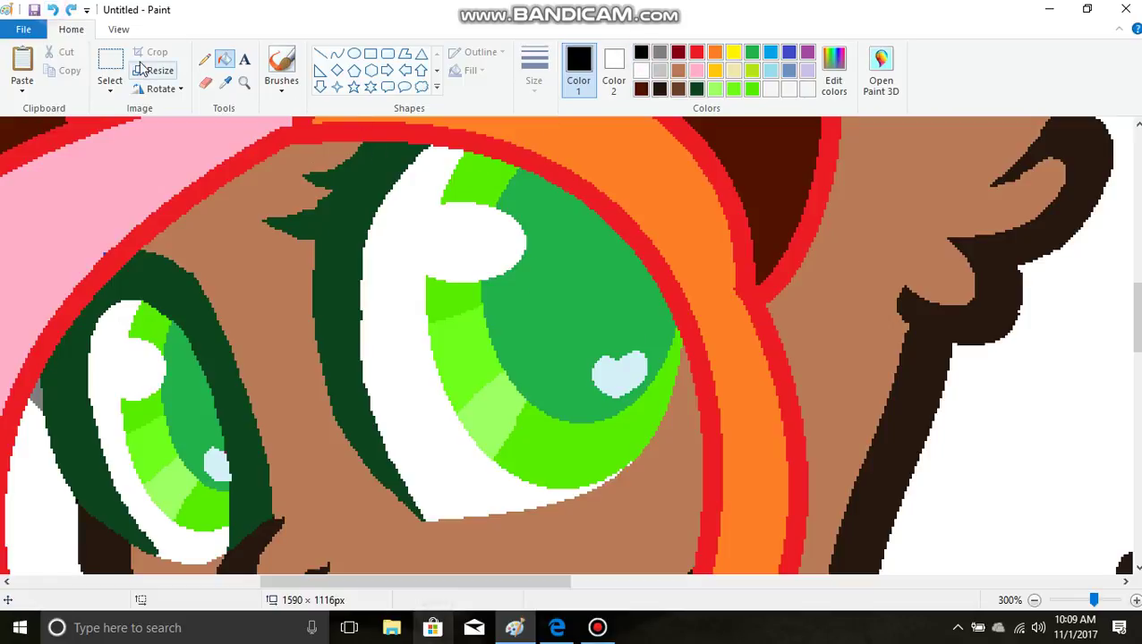
Close off the larger eye's oval highlight with a black pencil curve and fill the surrounding eye white with black
{"action": "left_click", "coordinate": [338, 54]}
{"action": "left_click", "coordinate": [204, 59]}
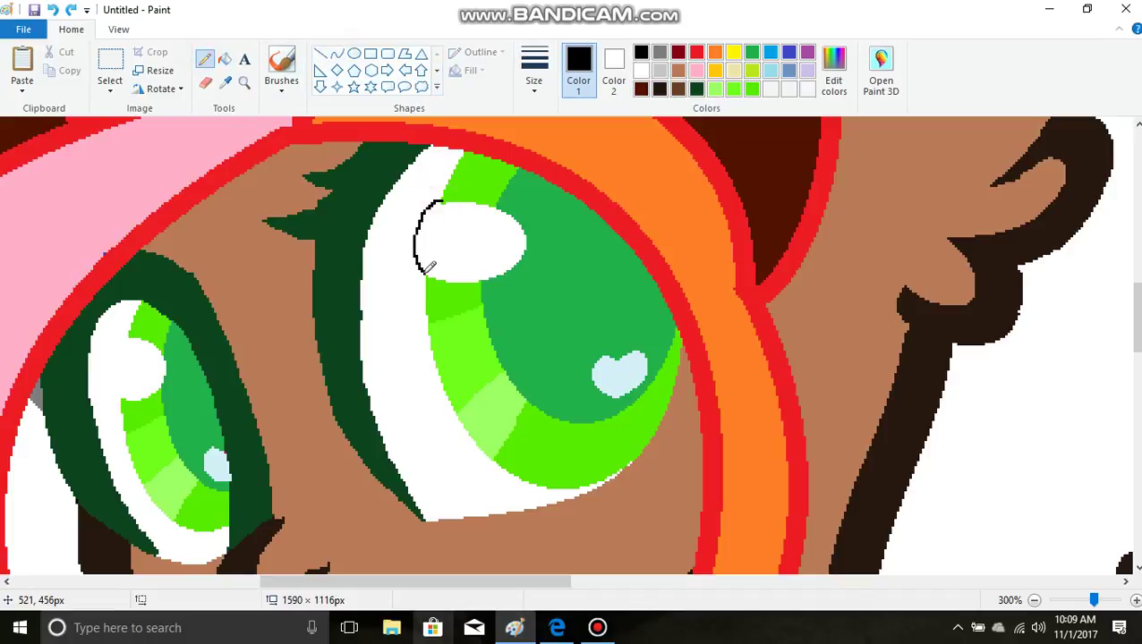
{"action": "left_click", "coordinate": [226, 60]}
{"action": "left_click", "coordinate": [408, 225]}
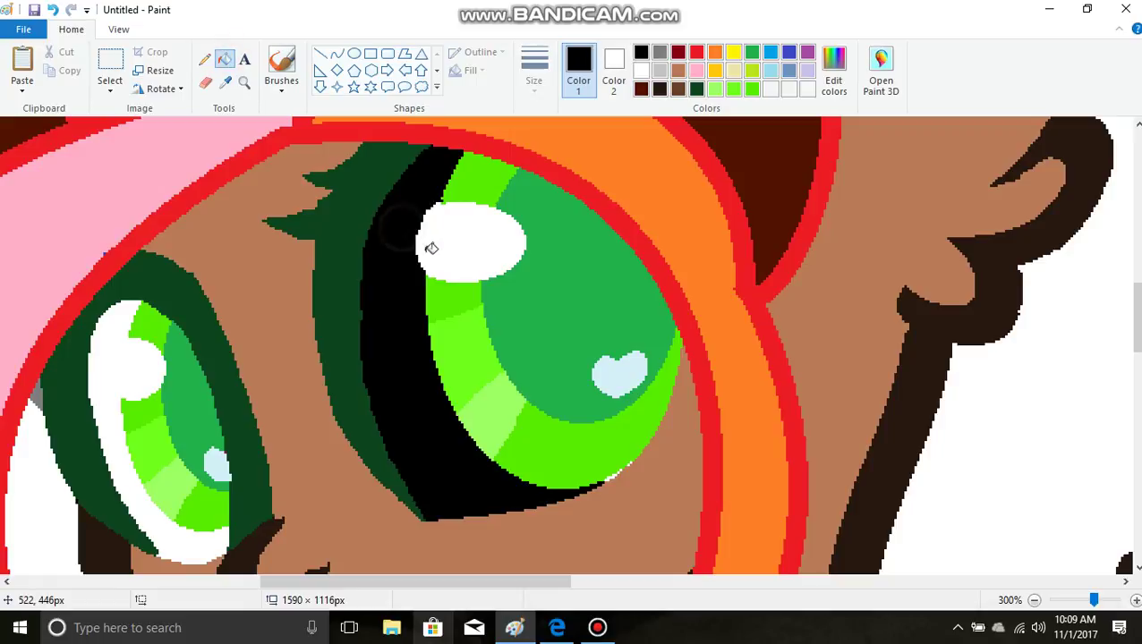
Cover the leftover white pixels along the larger eye's lower edge with the pencil in black
{"action": "left_click", "coordinate": [243, 83]}
{"action": "left_click", "coordinate": [519, 385]}
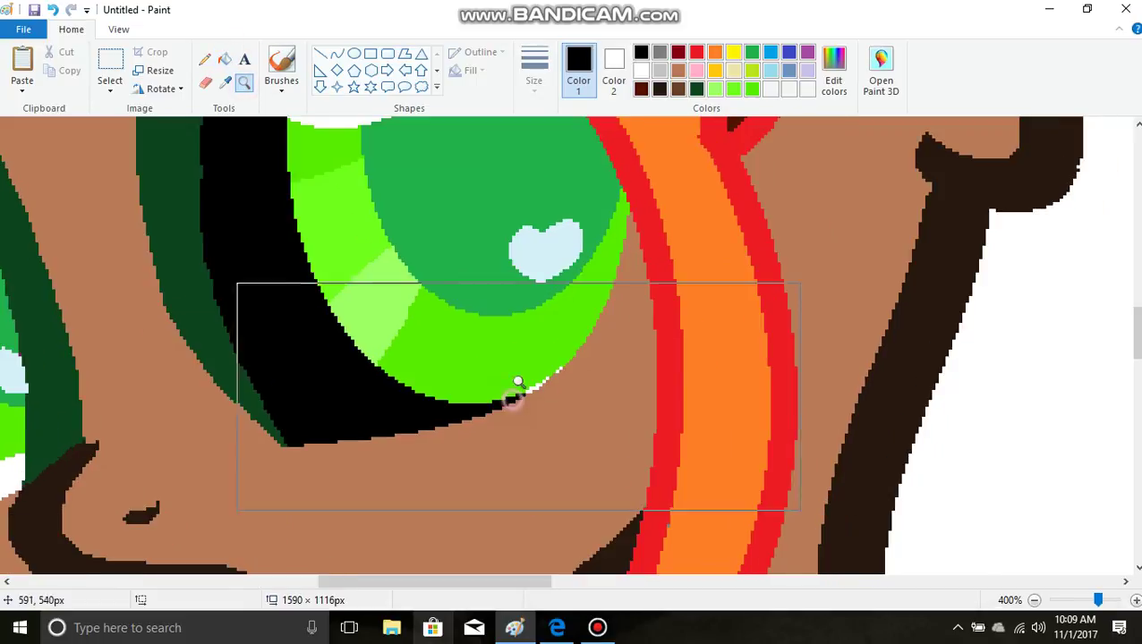
{"action": "left_click", "coordinate": [397, 283]}
{"action": "left_click", "coordinate": [365, 262]}
{"action": "left_click", "coordinate": [204, 59]}
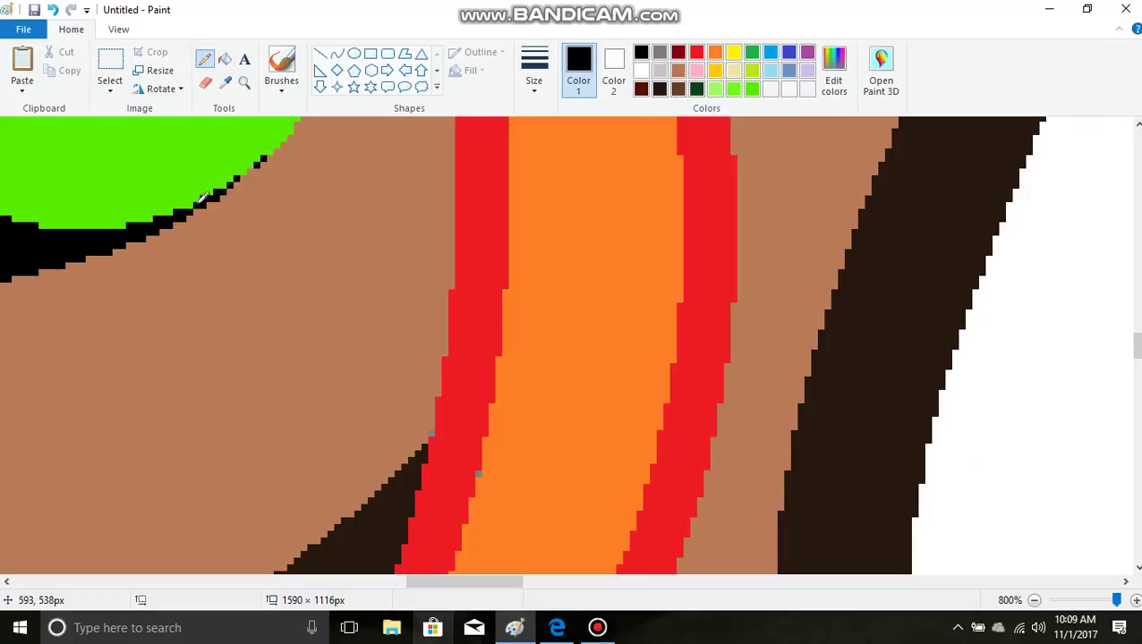
Sample the body brown, fill the grey gap between the neck and the orange mane strand, and retouch the stray pixel beside the strand
{"action": "left_click", "coordinate": [246, 86]}
{"action": "right_click", "coordinate": [244, 226]}
{"action": "right_click", "coordinate": [244, 226]}
{"action": "right_click", "coordinate": [244, 226]}
{"action": "right_click", "coordinate": [244, 227]}
{"action": "right_click", "coordinate": [245, 227]}
{"action": "right_click", "coordinate": [244, 227]}
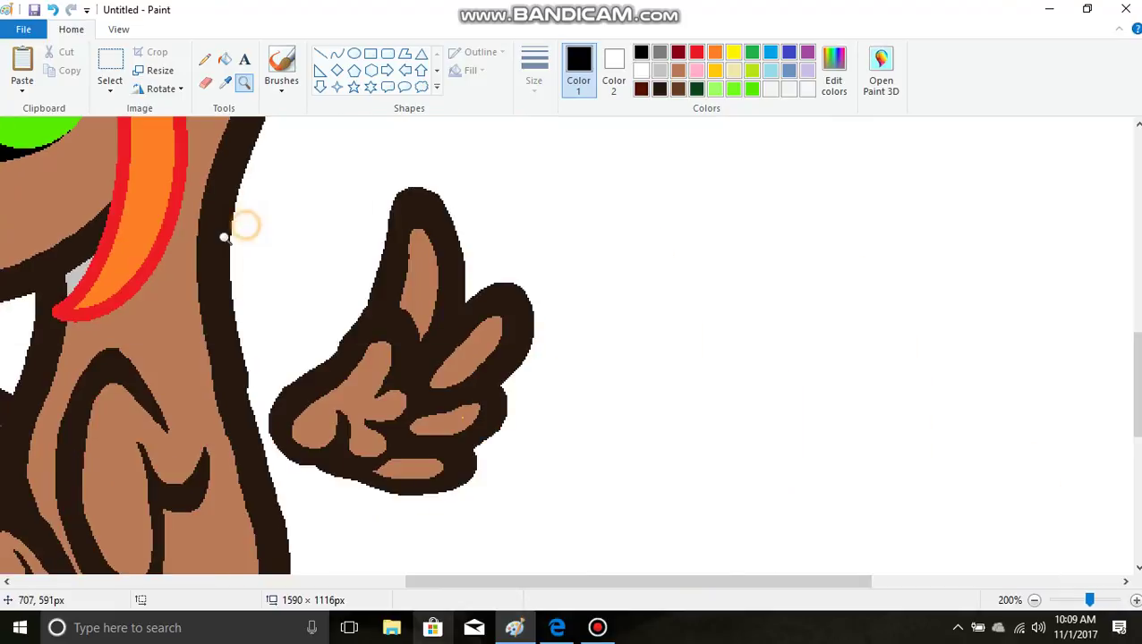
{"action": "triple_click", "coordinate": [338, 235]}
{"action": "left_click", "coordinate": [323, 195]}
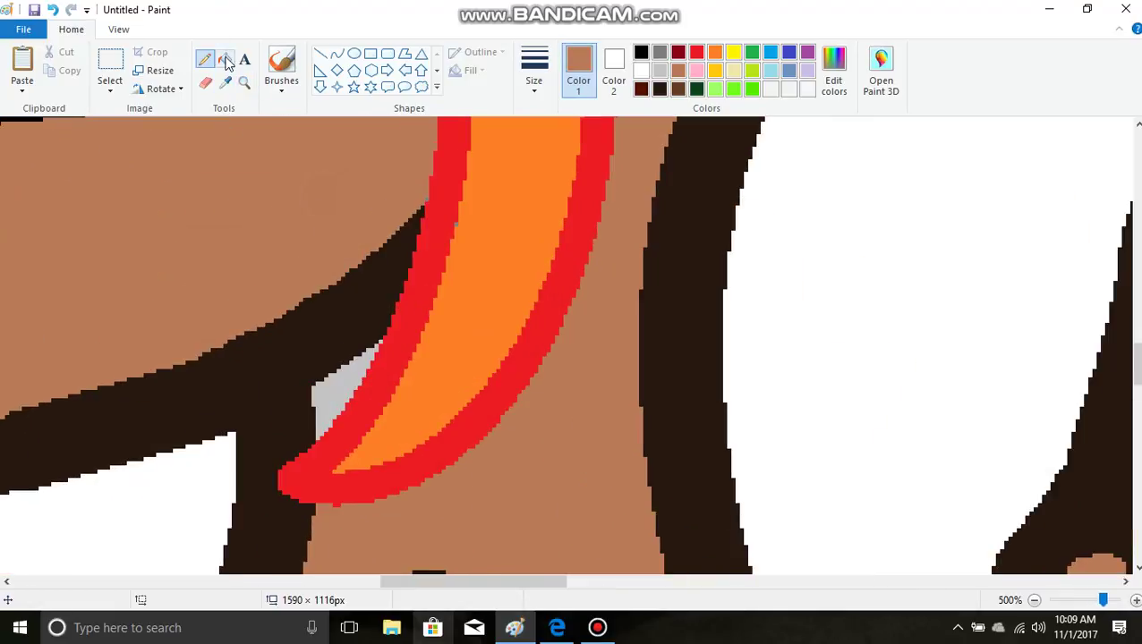
{"action": "left_click", "coordinate": [224, 60]}
{"action": "left_click", "coordinate": [328, 382]}
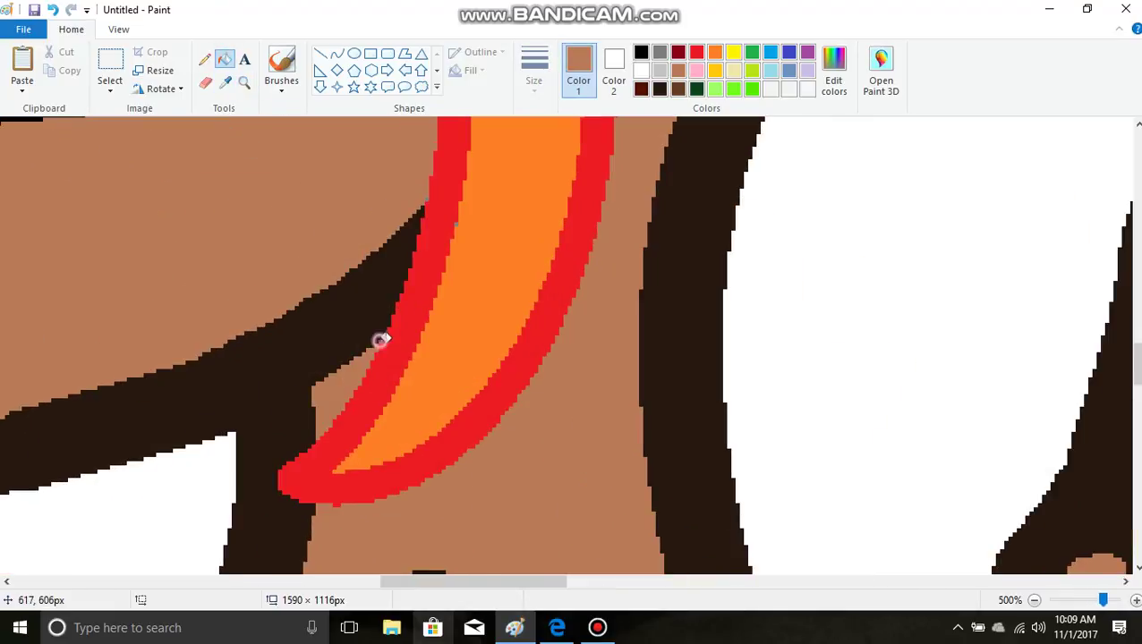
{"action": "left_click", "coordinate": [204, 59]}
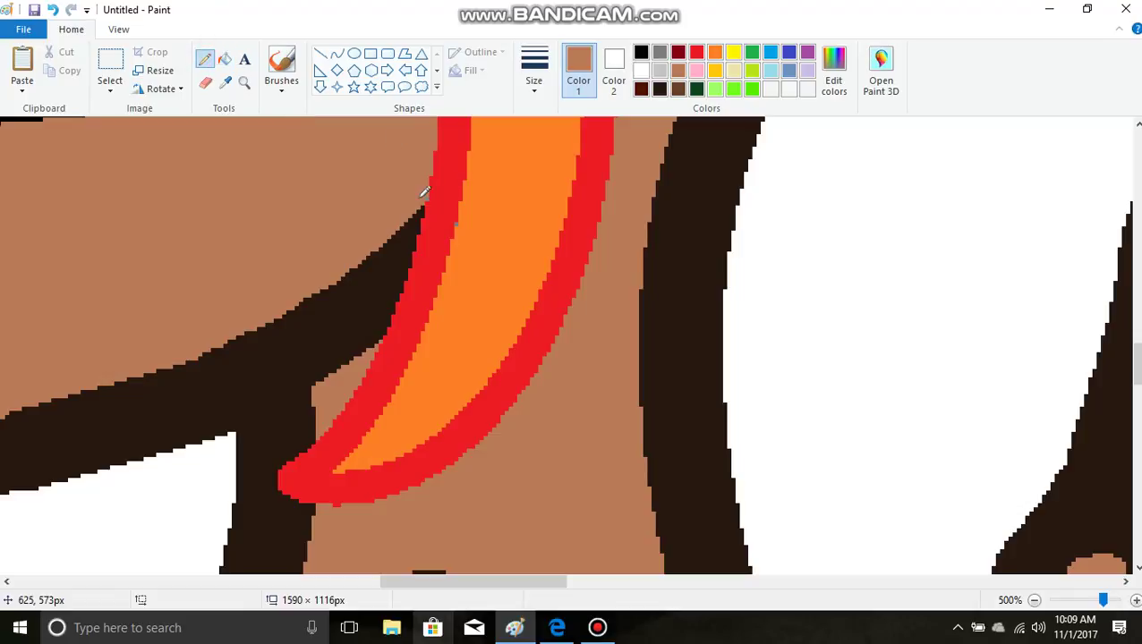
Sample the hanging mane strand's orange and retouch the stray pixel along the inner edge of its red outline
{"action": "left_click", "coordinate": [225, 82]}
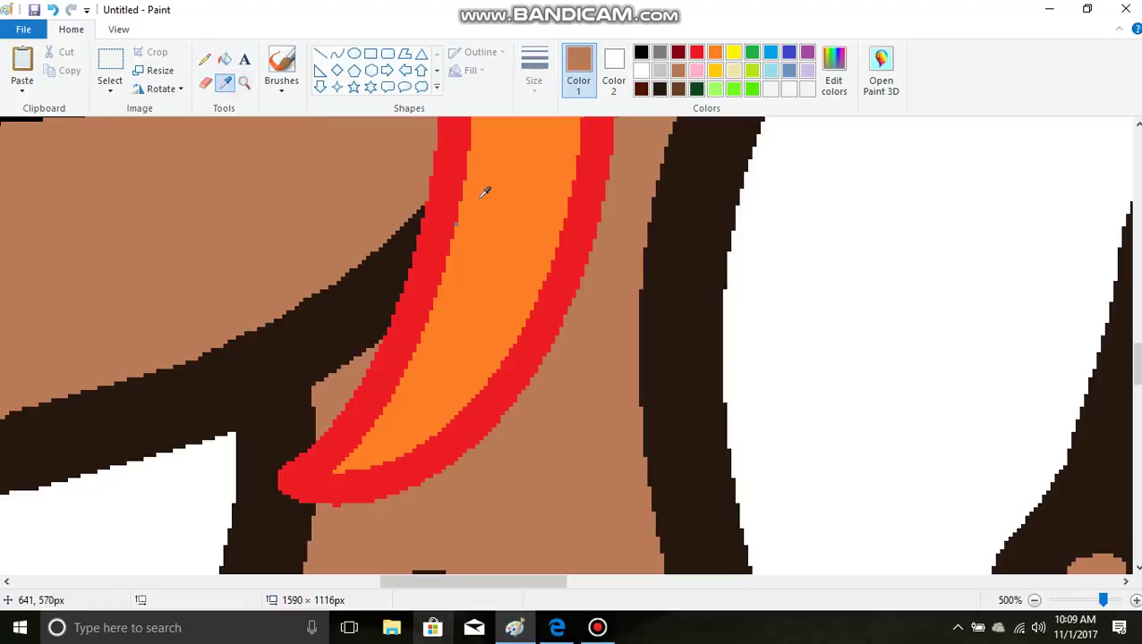
{"action": "left_click", "coordinate": [479, 204]}
{"action": "left_click", "coordinate": [245, 83]}
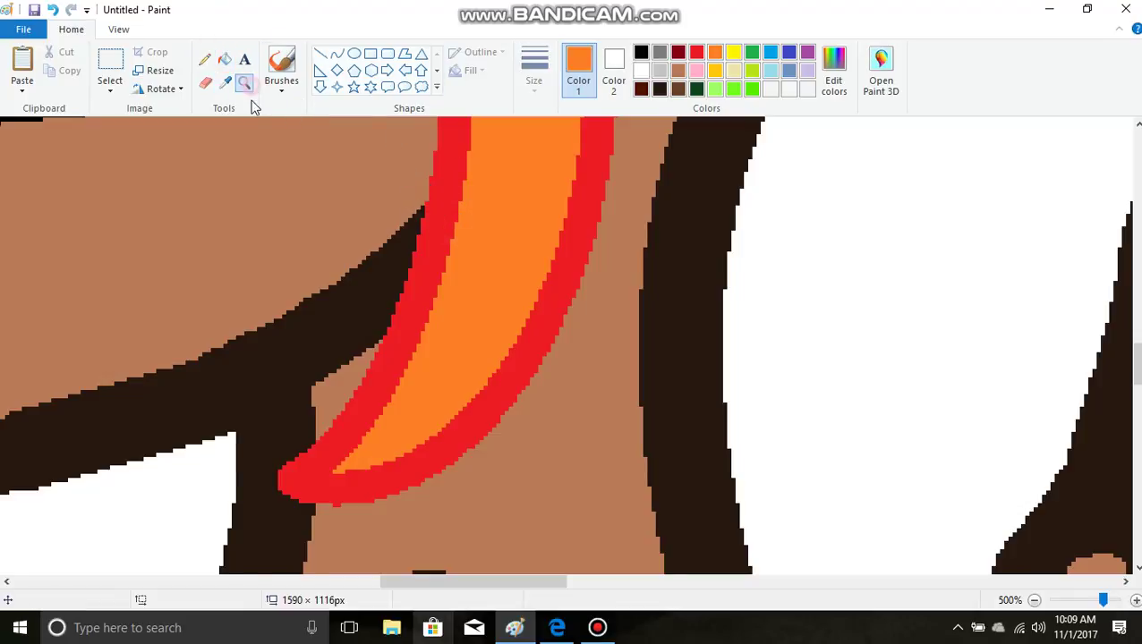
{"action": "right_click", "coordinate": [211, 289]}
{"action": "right_click", "coordinate": [212, 289]}
{"action": "right_click", "coordinate": [211, 288]}
{"action": "right_click", "coordinate": [233, 285]}
{"action": "right_click", "coordinate": [287, 275]}
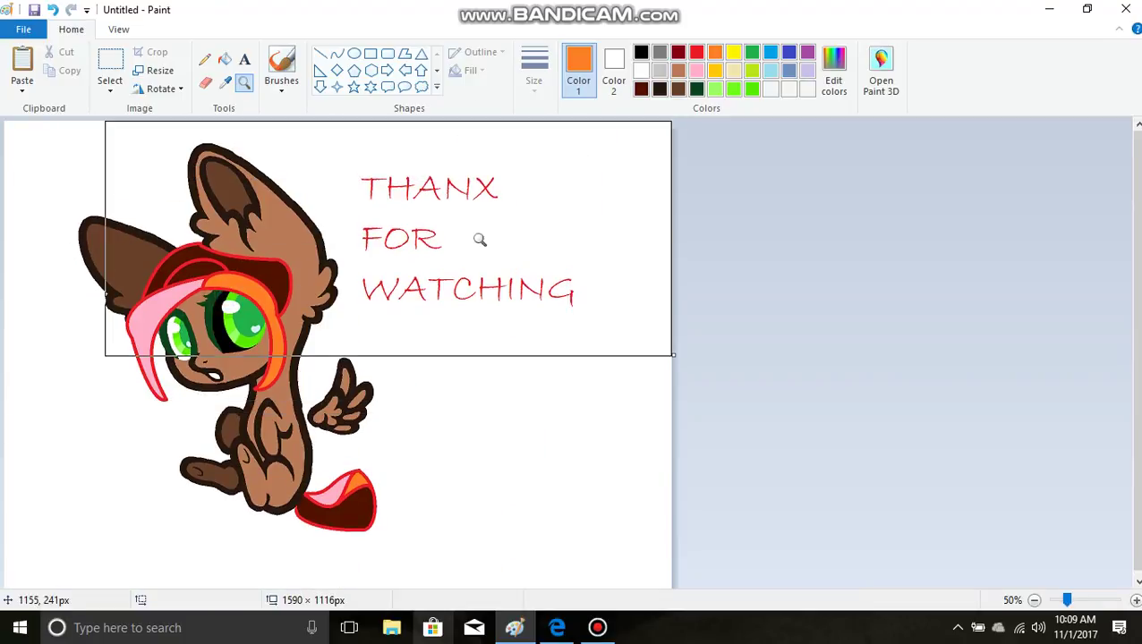